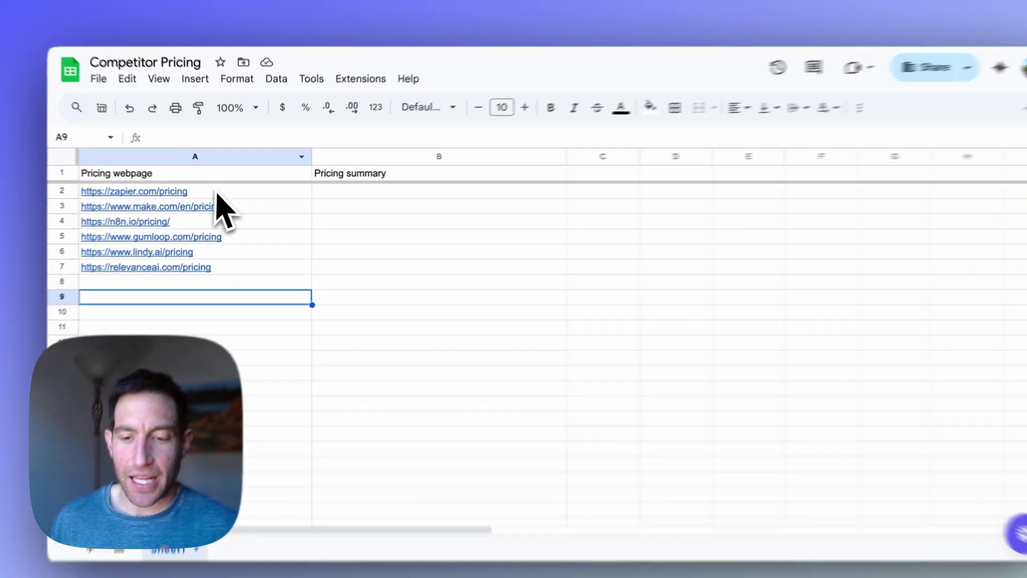
- Widen column B, Pricing summary, in the Competitor Pricing sheet so the summaries fit
click(216, 193)
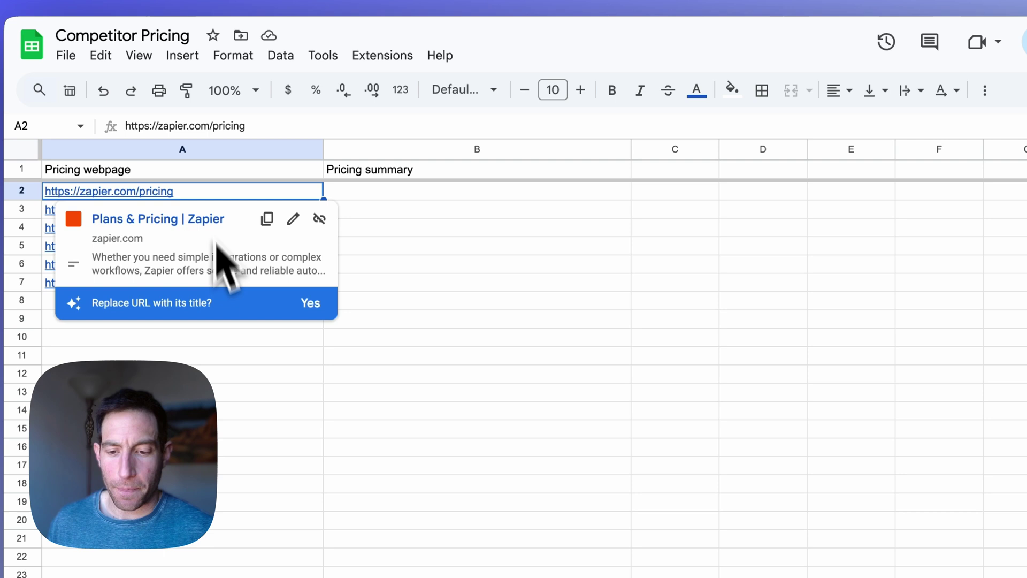
click(262, 327)
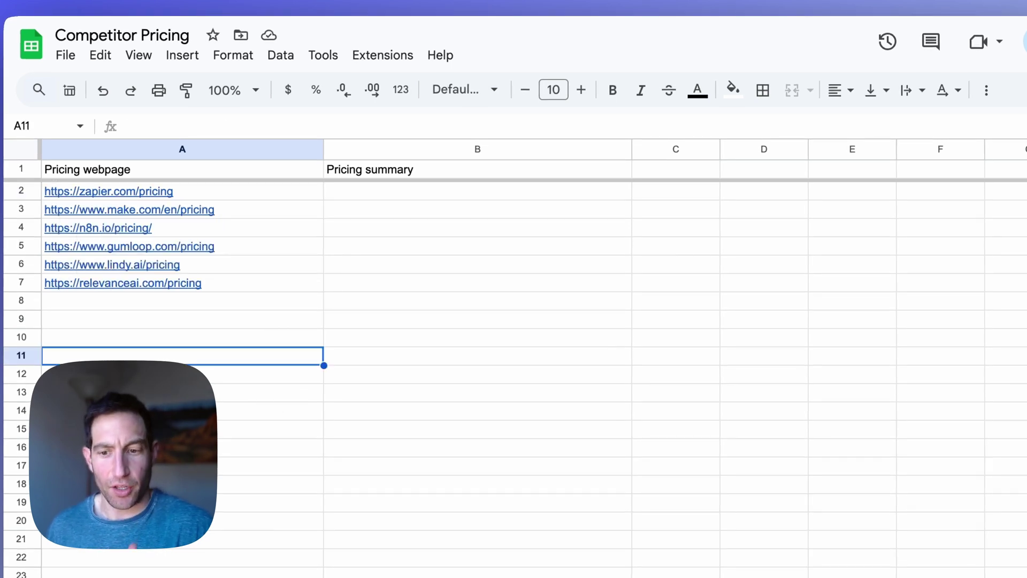
click(403, 196)
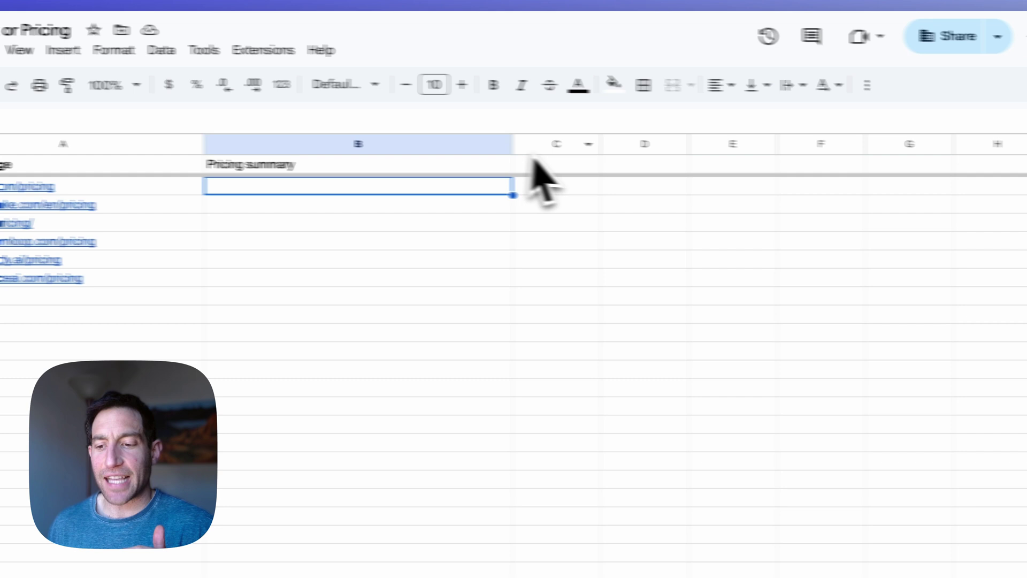
drag(514, 144, 892, 169)
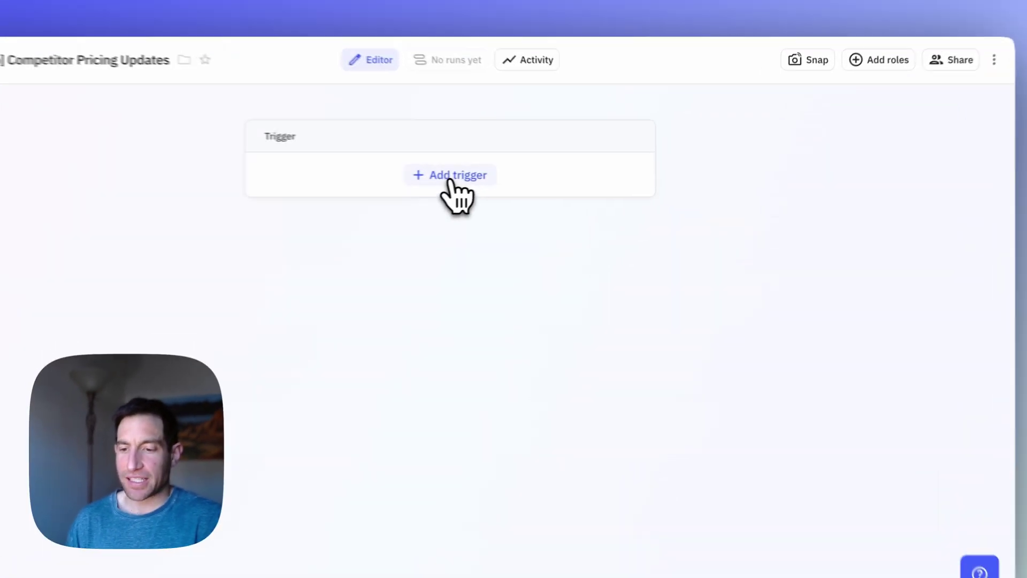
- Add a scheduled trigger that starts multiple runs on a schedule
click(512, 175)
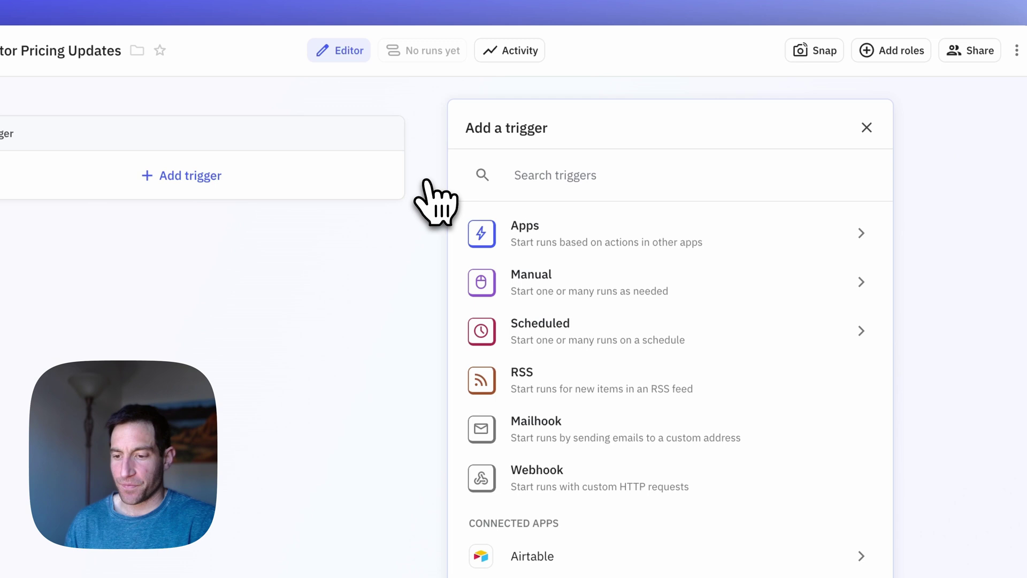
click(564, 327)
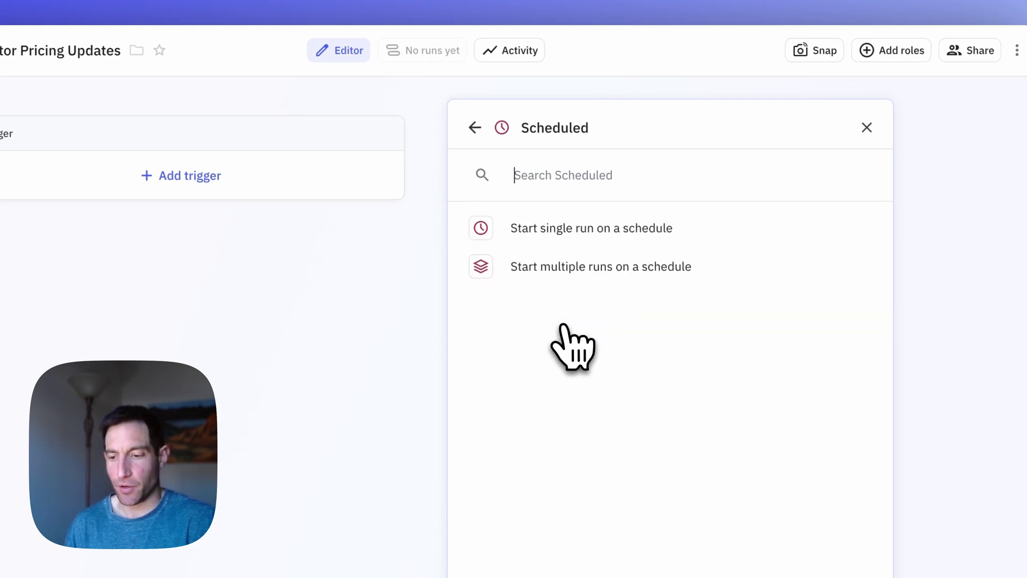
click(543, 267)
- Run the trigger over Google Sheets rows from the Competitor Pricing spreadsheet's Sheet1
click(526, 211)
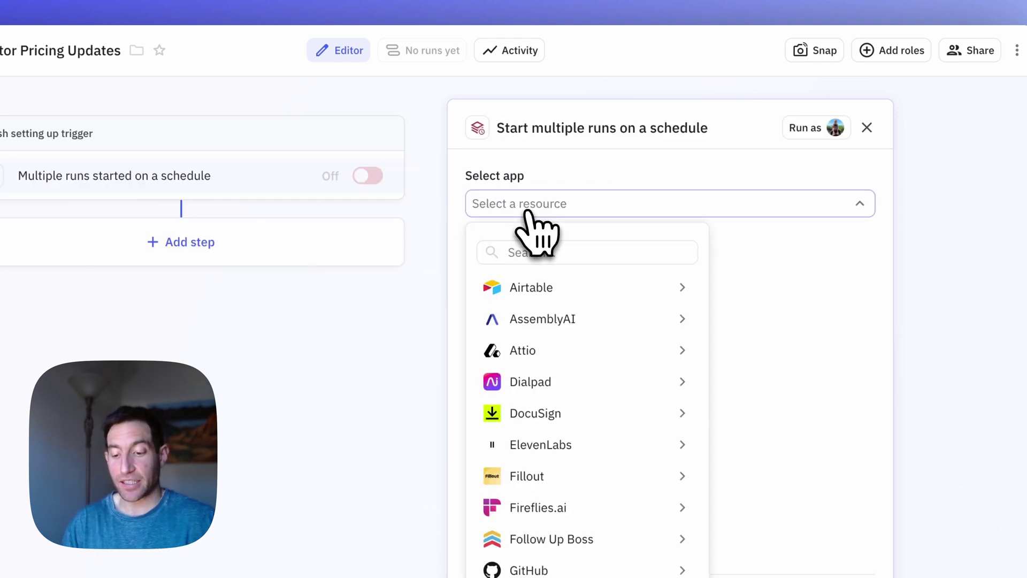
text(shee)
mouse_move(540, 285)
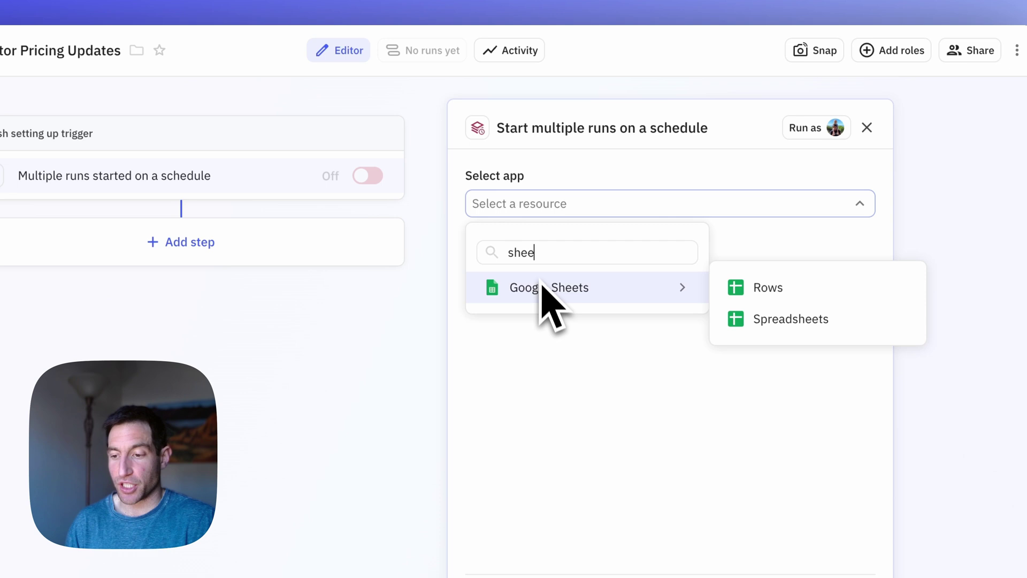
click(727, 298)
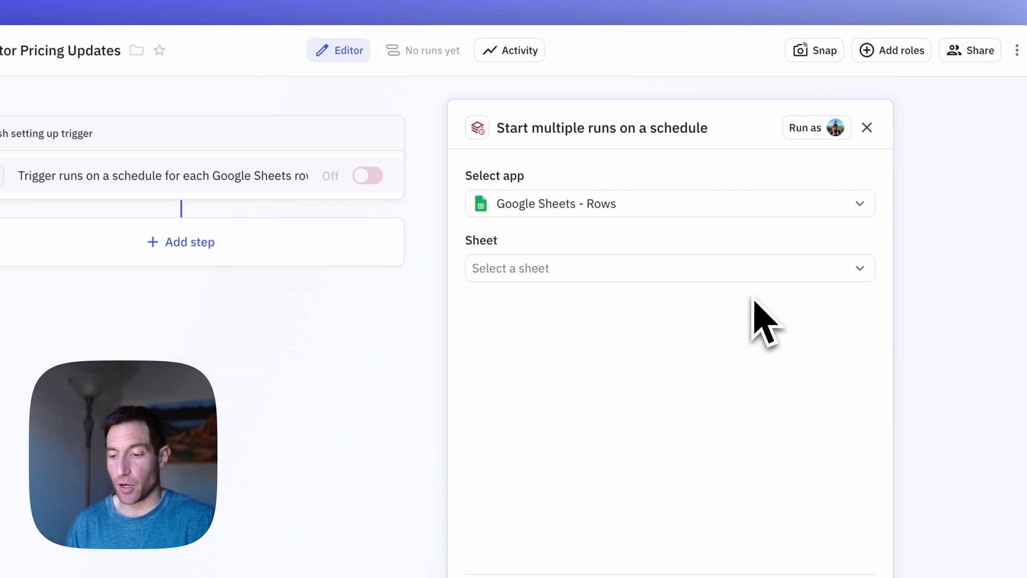
click(623, 270)
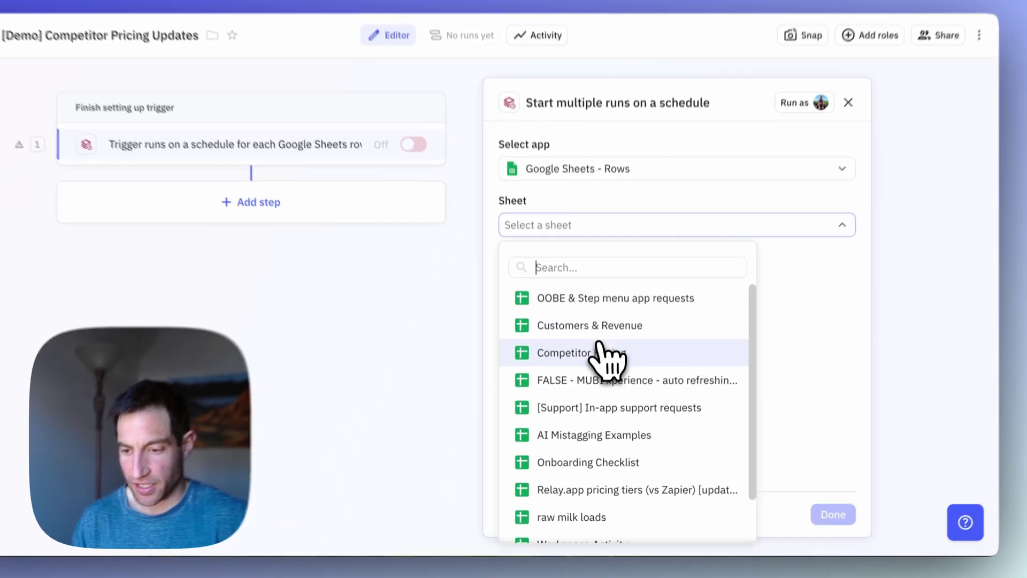
click(620, 344)
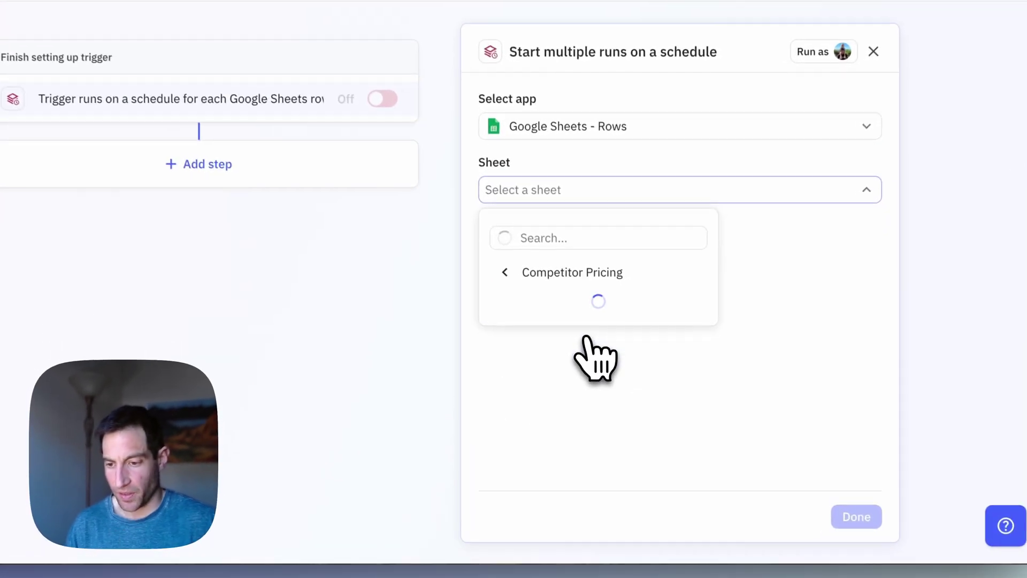
click(576, 309)
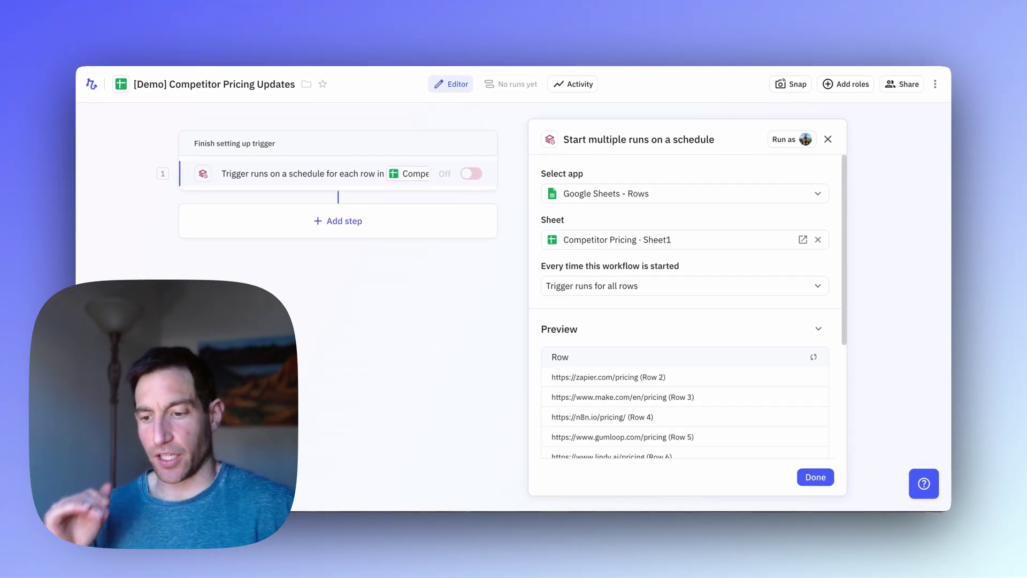
scroll(623, 371, down, 2)
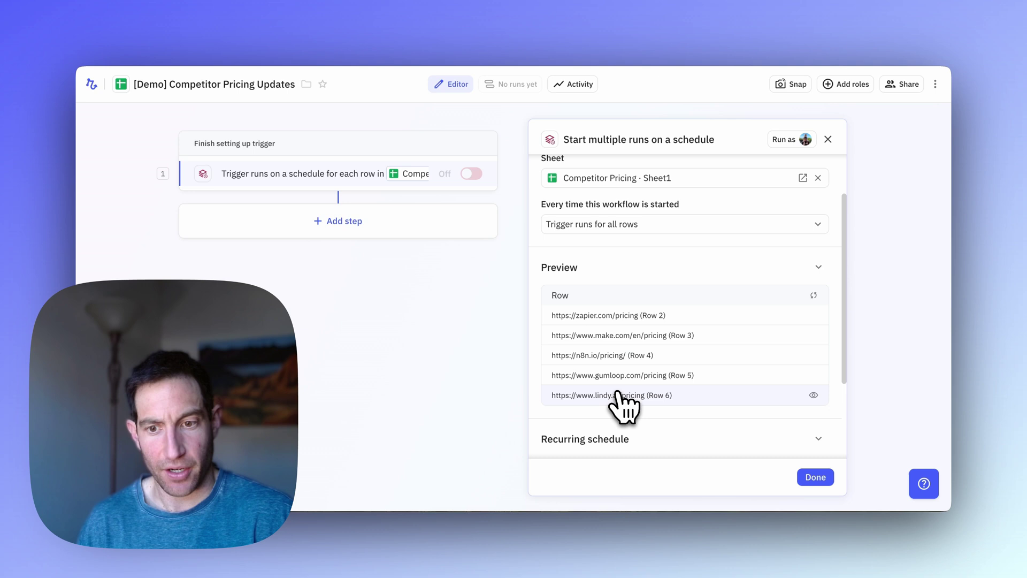
click(814, 477)
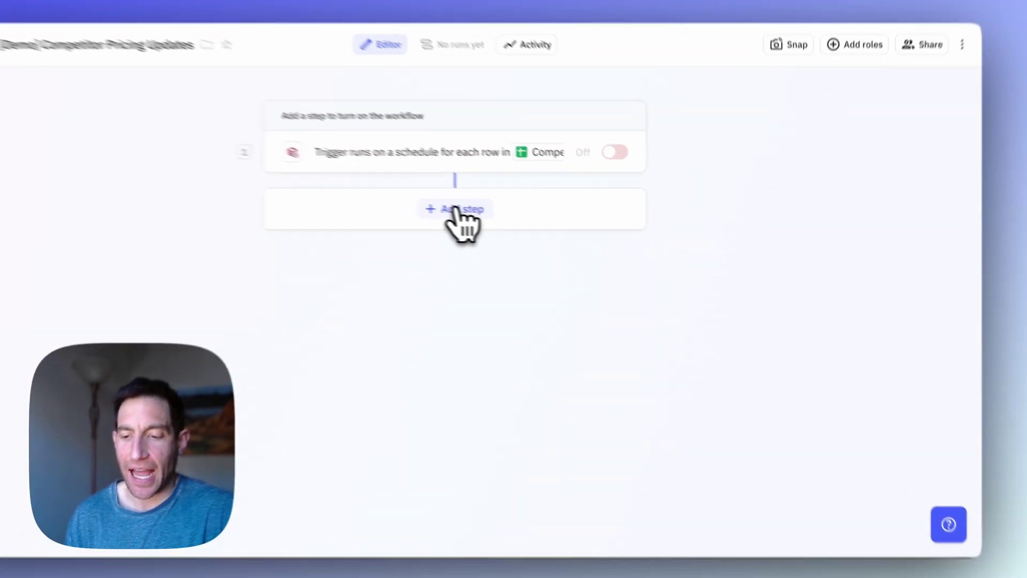
- Add a Scrape text from website step whose URL is the row's Pricing URL
click(455, 210)
text(scar)
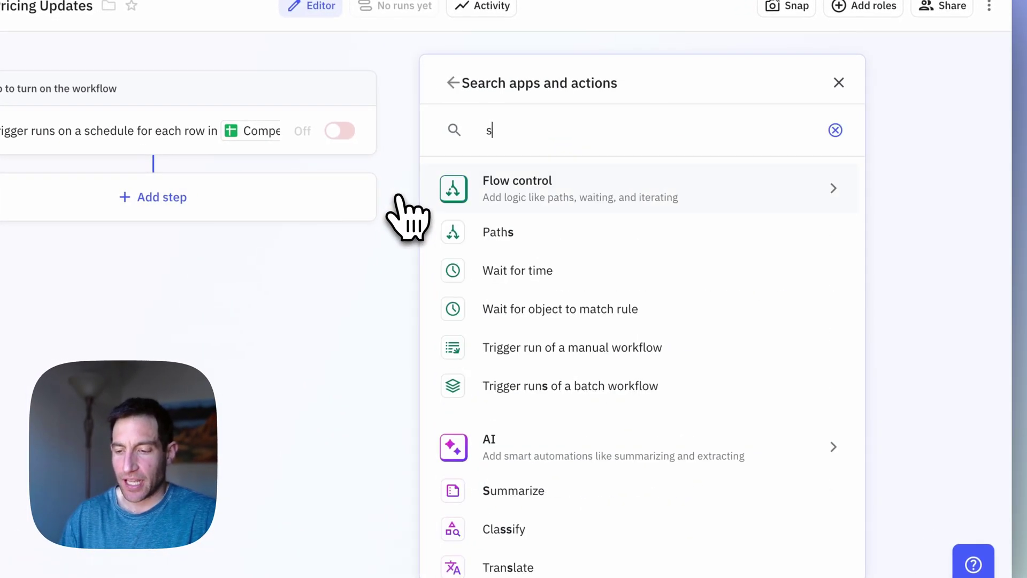
key(BackSpace)
key(BackSpace)
text(rape t)
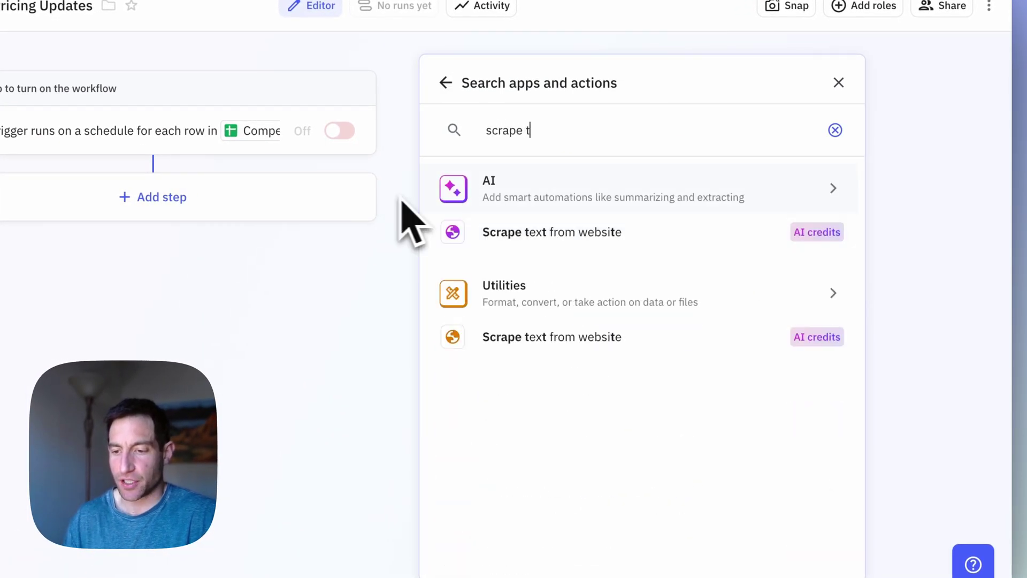
click(557, 227)
click(531, 158)
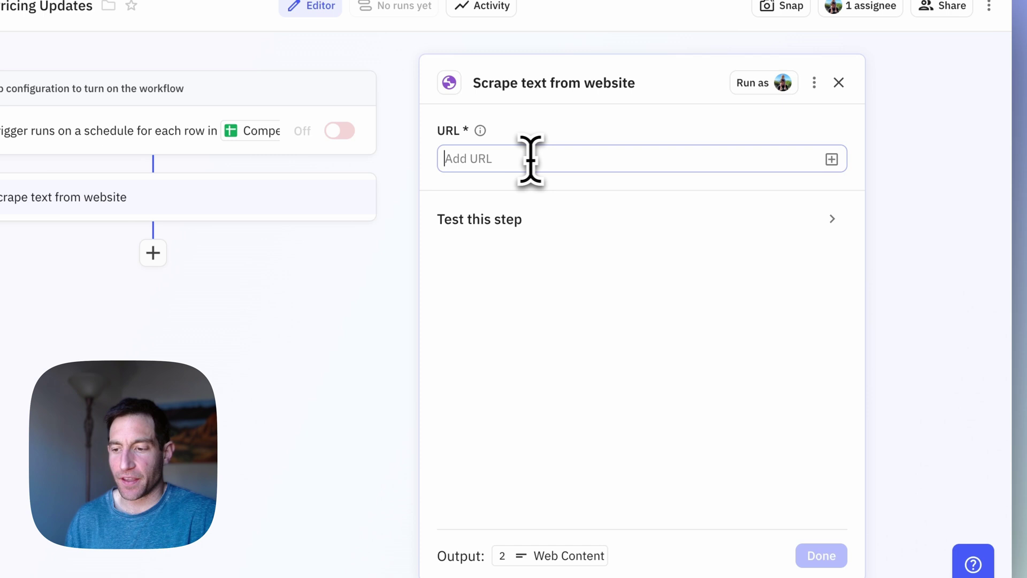
click(831, 159)
mouse_move(779, 243)
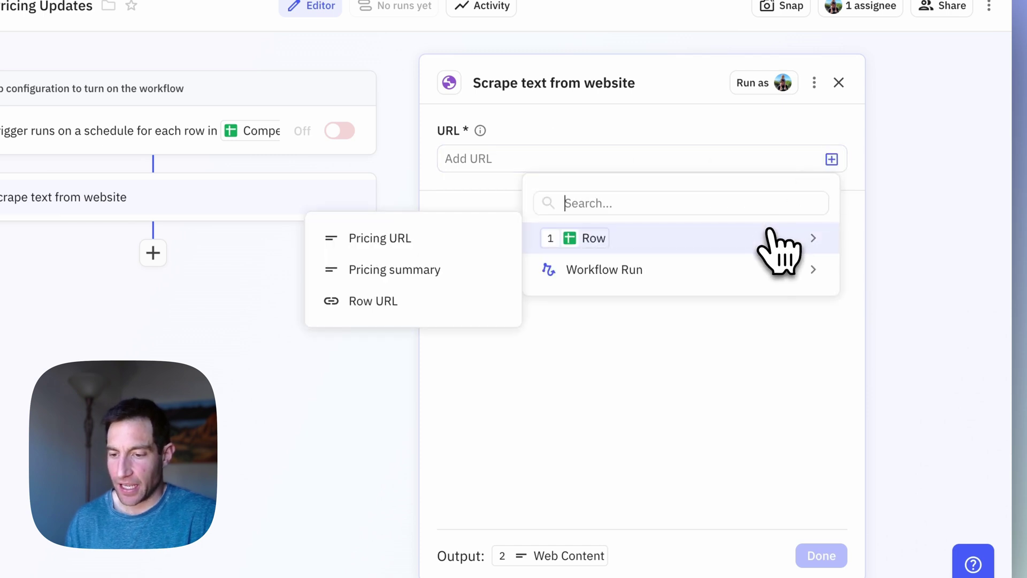
click(463, 239)
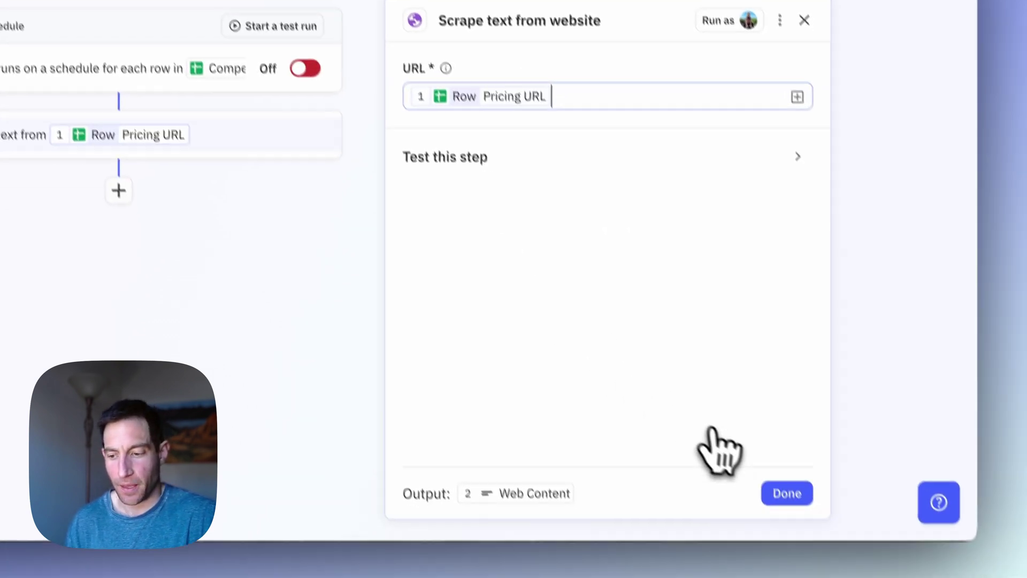
click(811, 552)
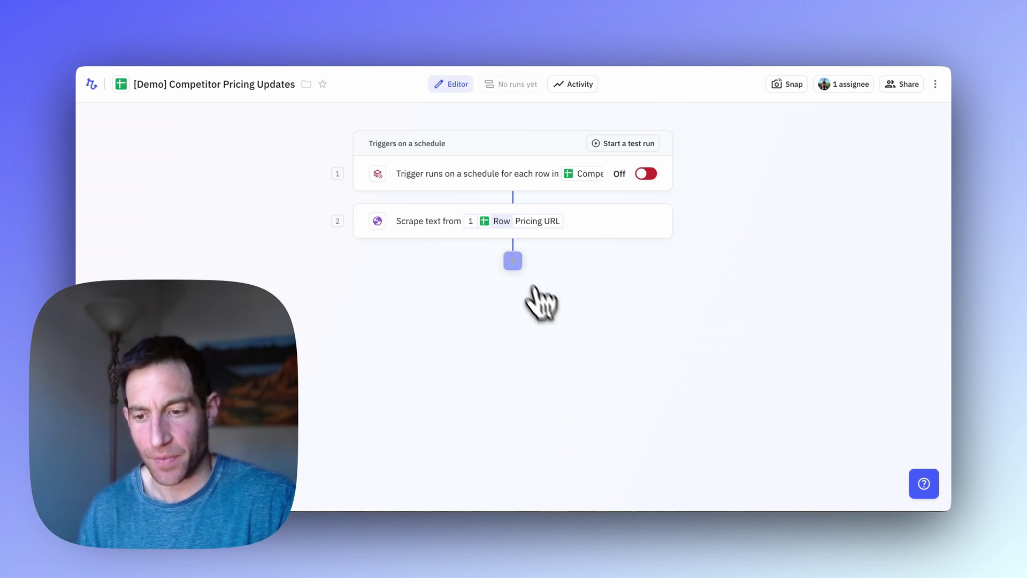
- Add a Prompt AI step with a prompt beginning 'Given the raw text'
click(512, 261)
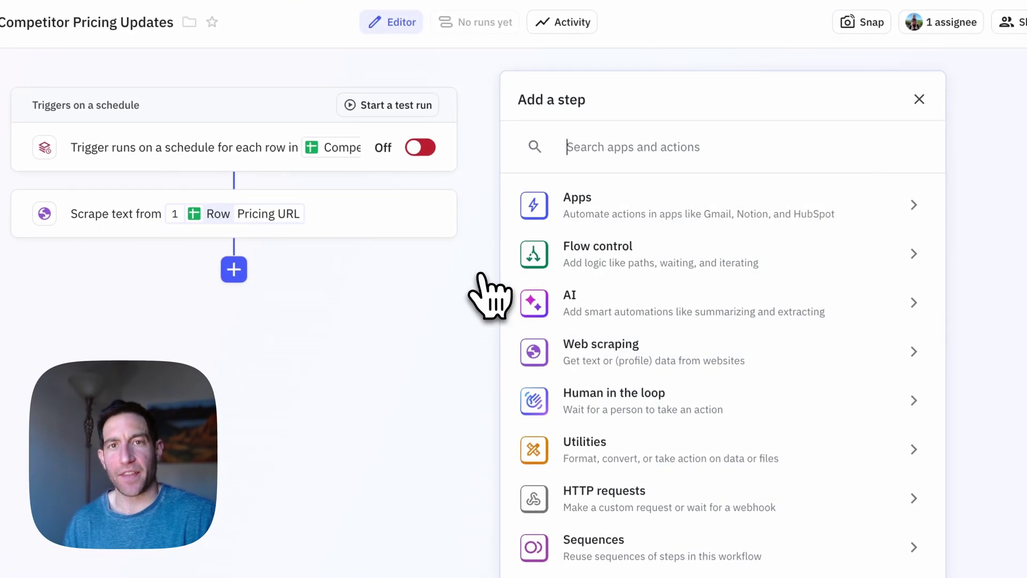
click(609, 308)
click(593, 236)
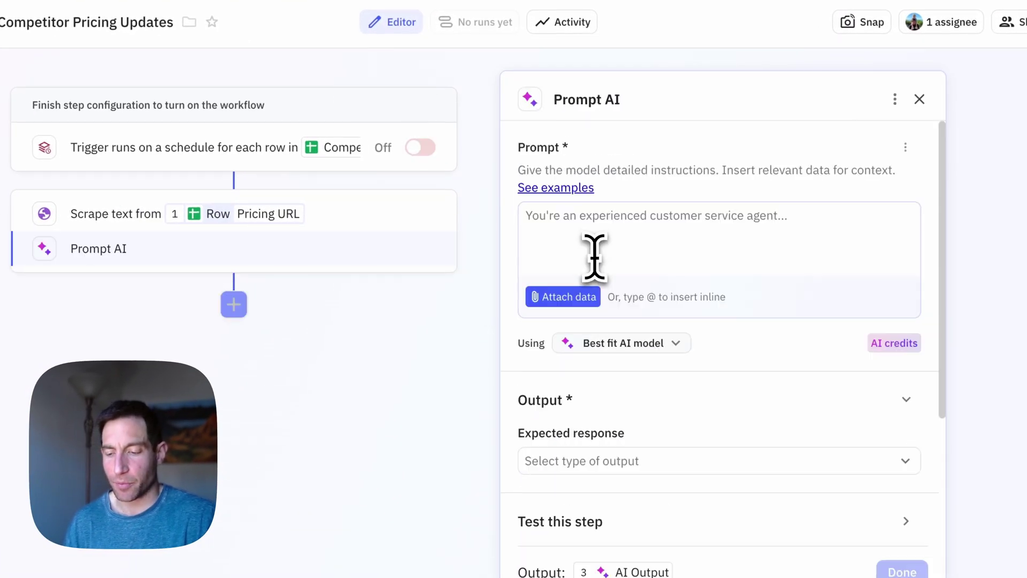
click(589, 247)
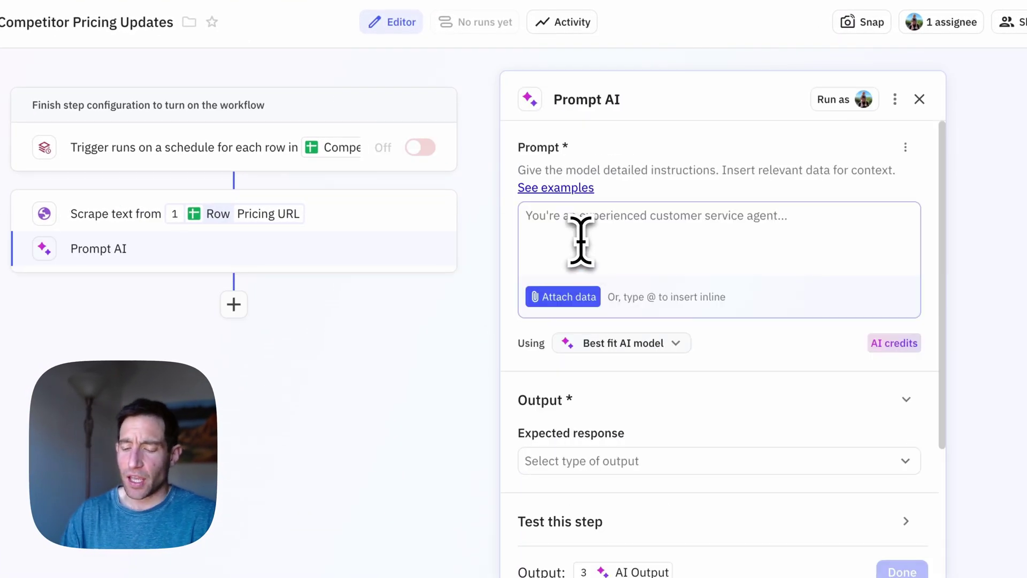
text(Given the raw)
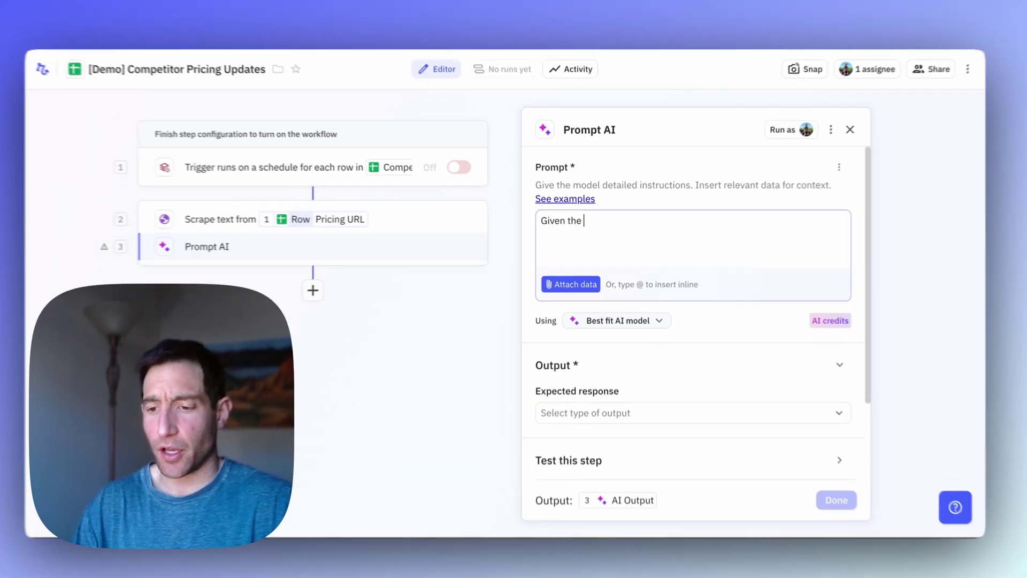
text( text)
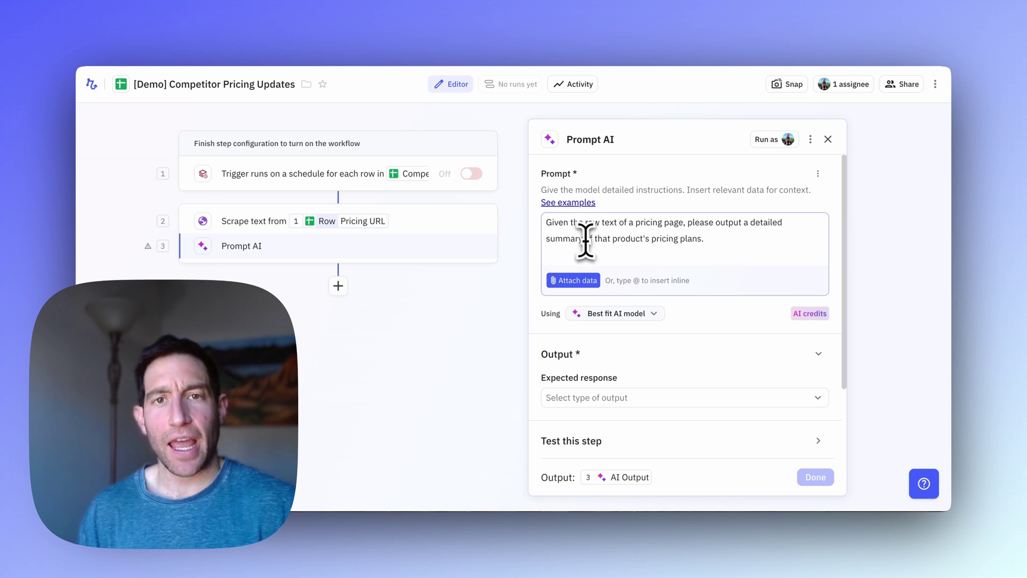
- Attach the scraped Web Content to the prompt and set the expected response to Text
click(577, 282)
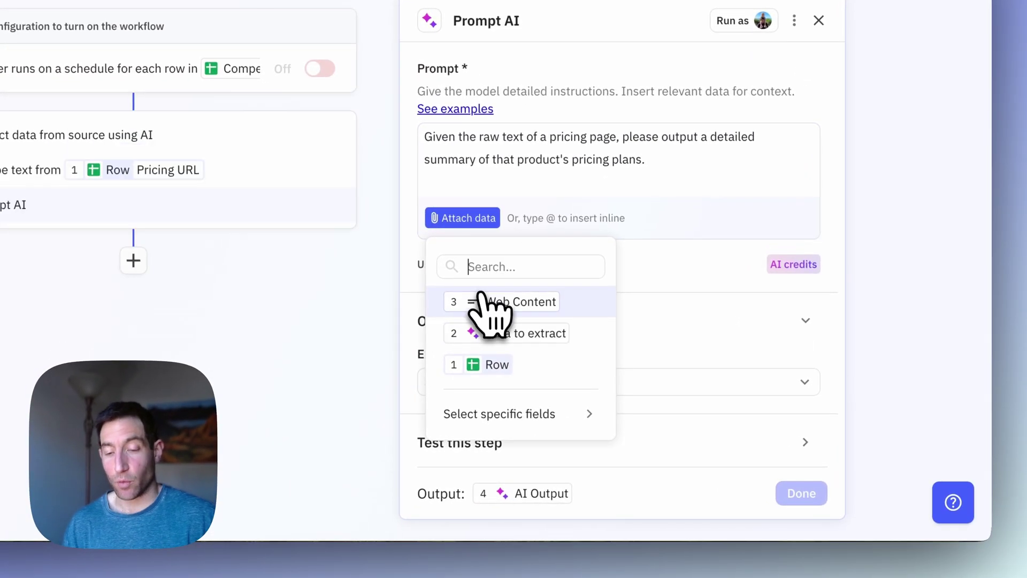
click(489, 303)
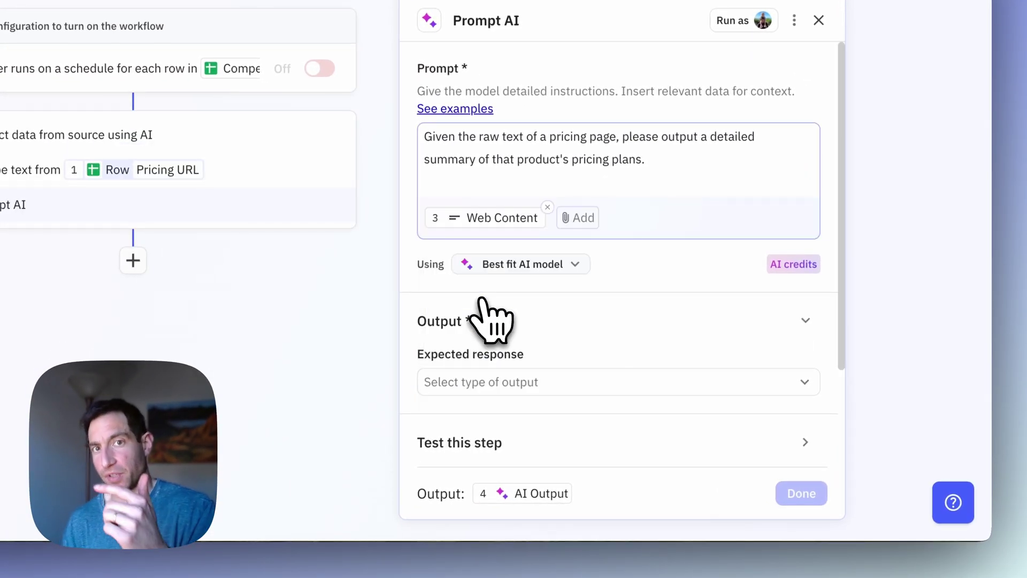
scroll(543, 314, down, 2)
click(517, 274)
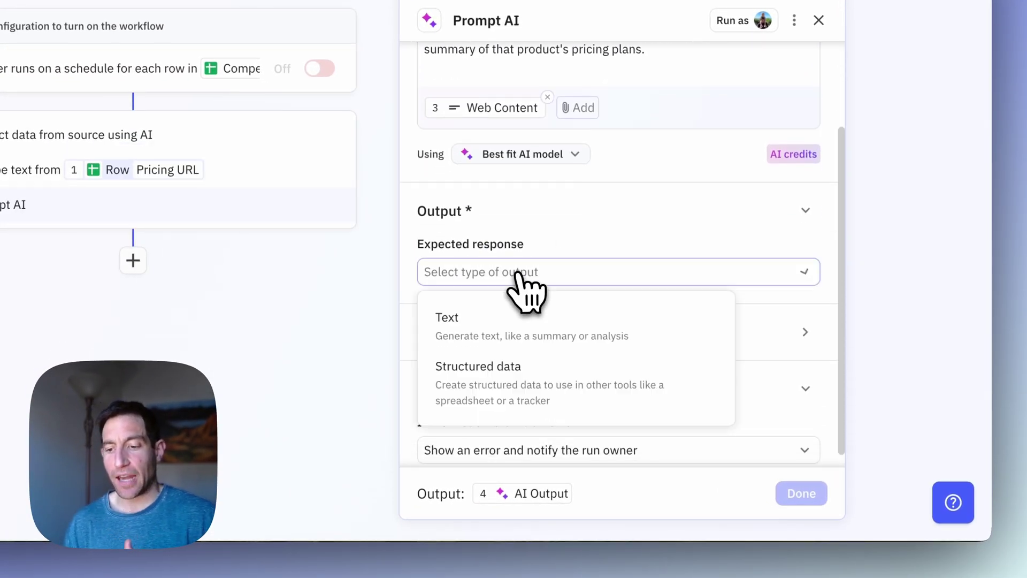
click(497, 321)
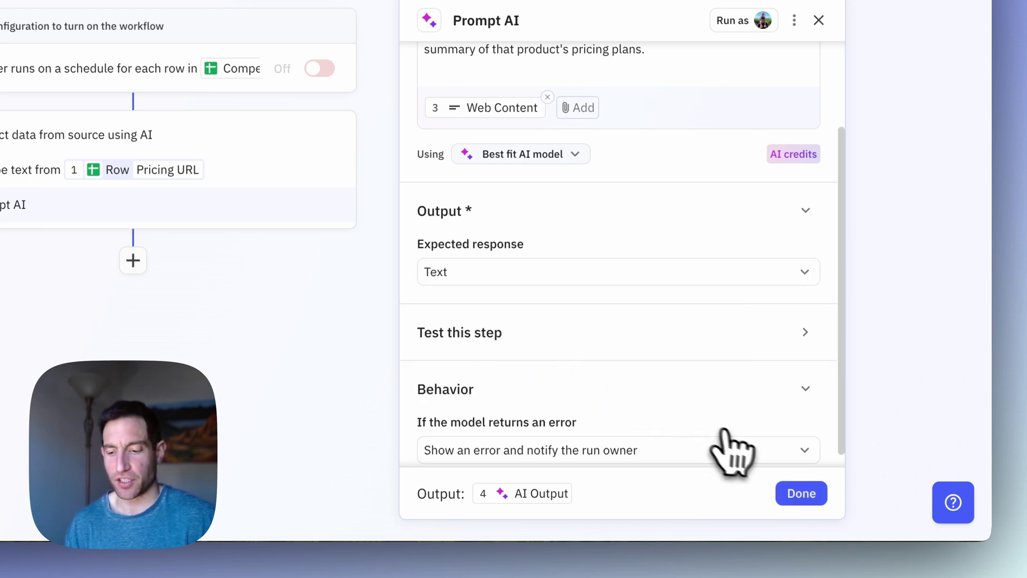
scroll(729, 447, down, 1)
click(802, 494)
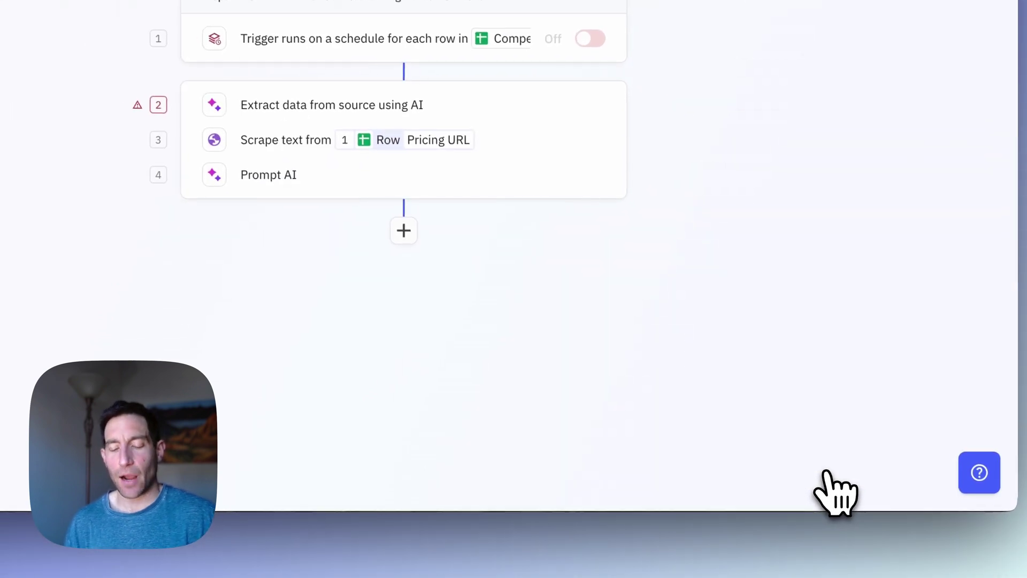
- Retitle the Prompt AI step 'Extract summary of pricing information'
click(540, 177)
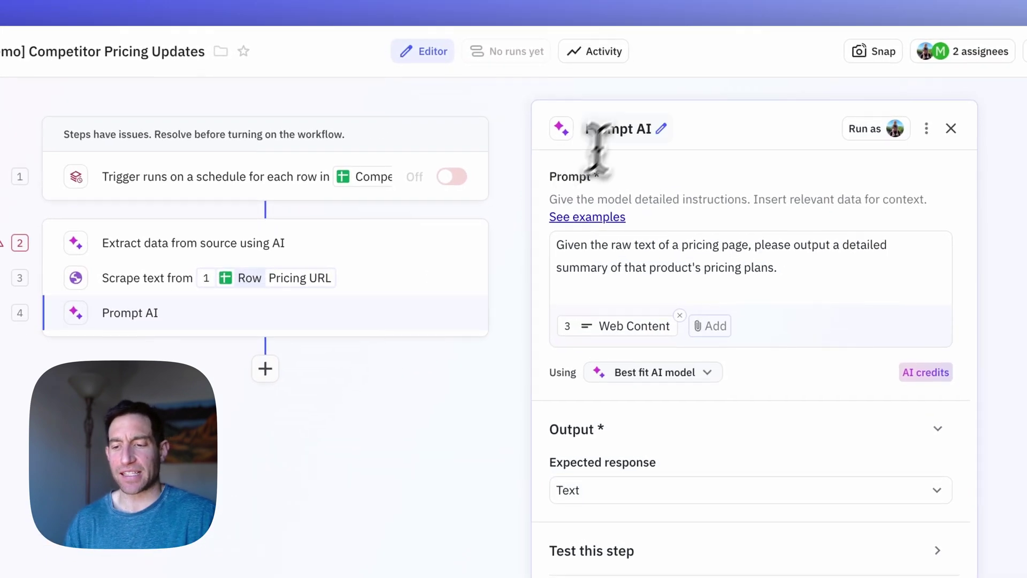
click(620, 132)
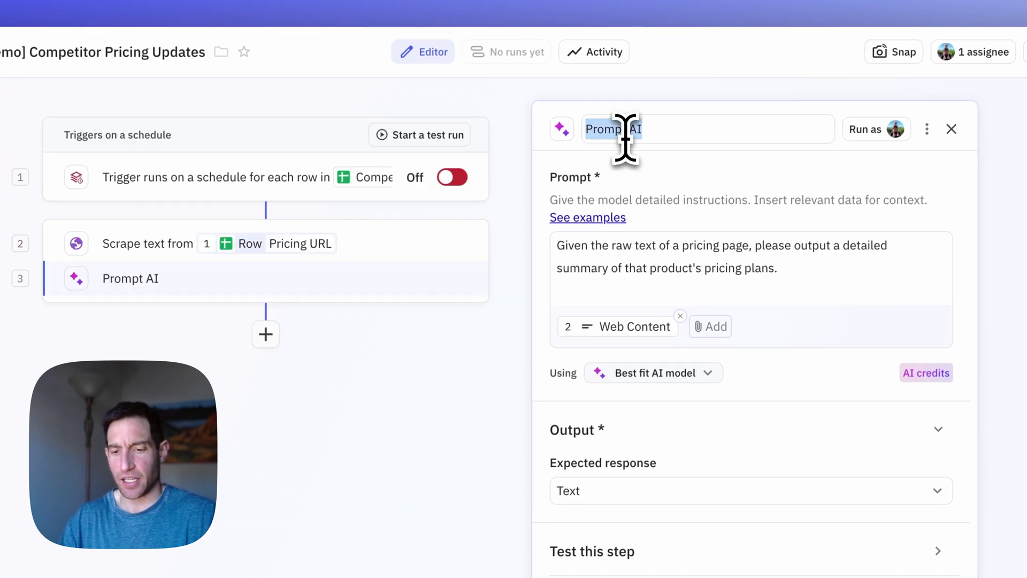
text(Extract)
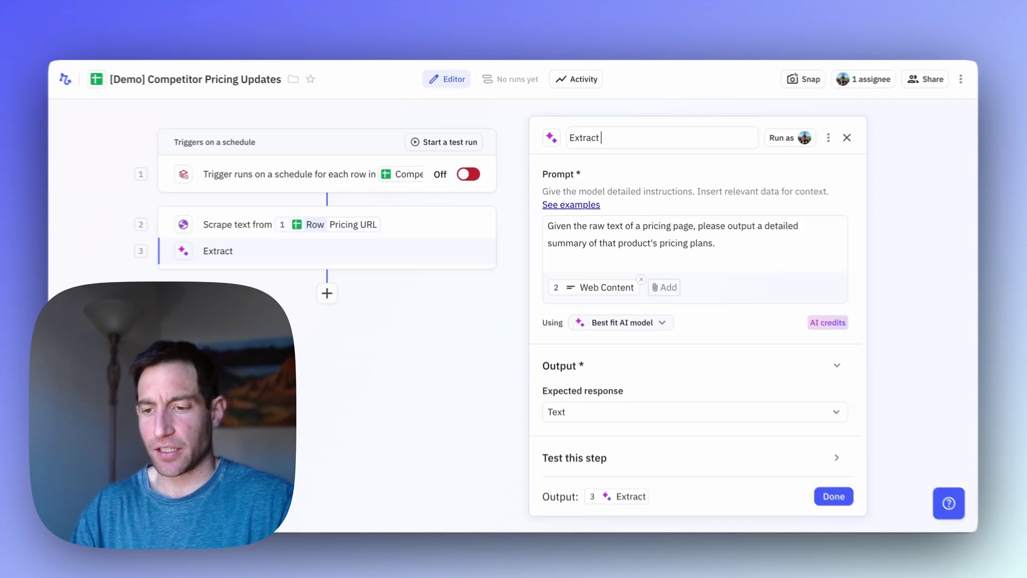
text( summary of pr)
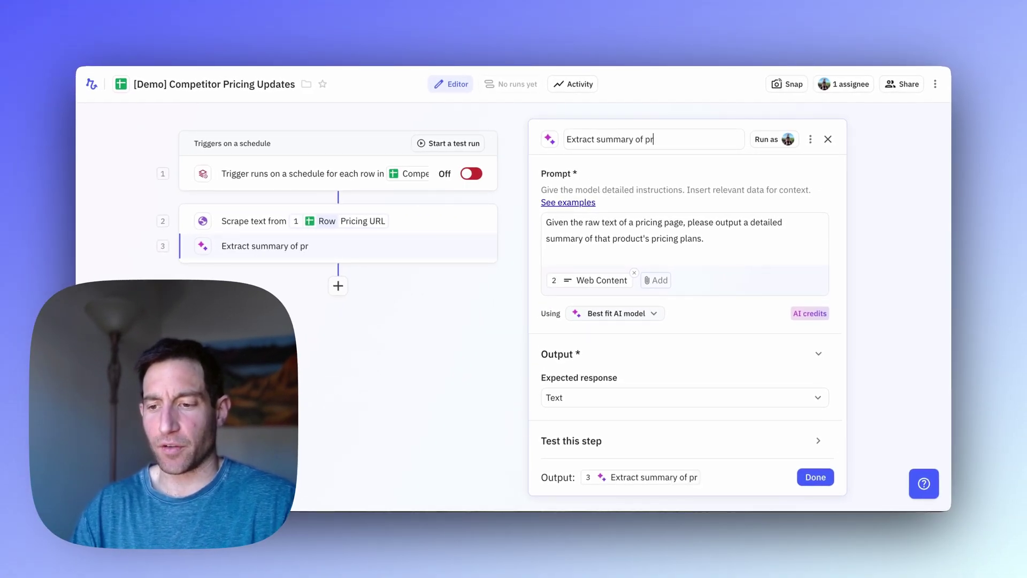
key(Return)
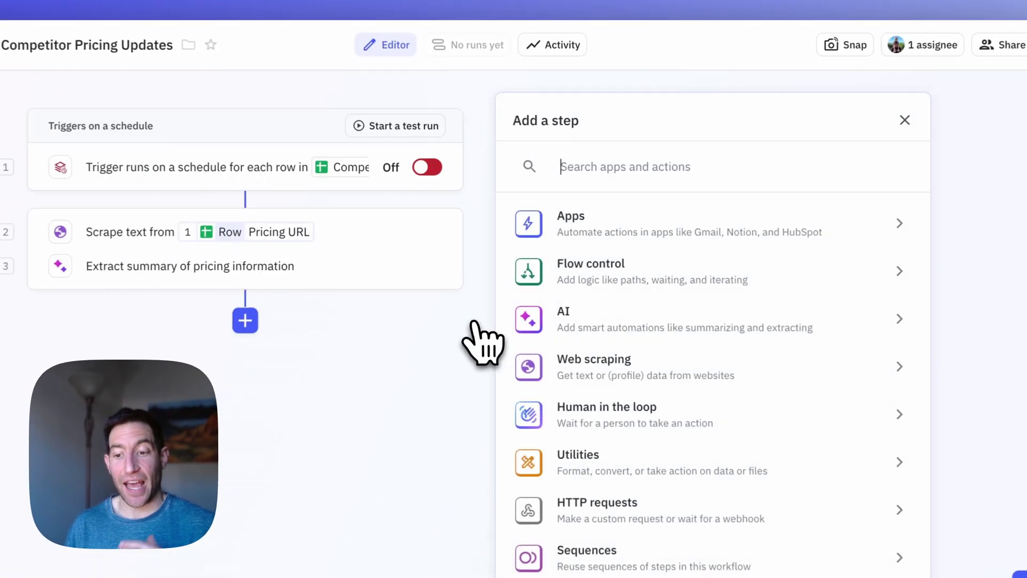
- Add a Paths branch and name Path A 'No existing pricing summary'
text(path)
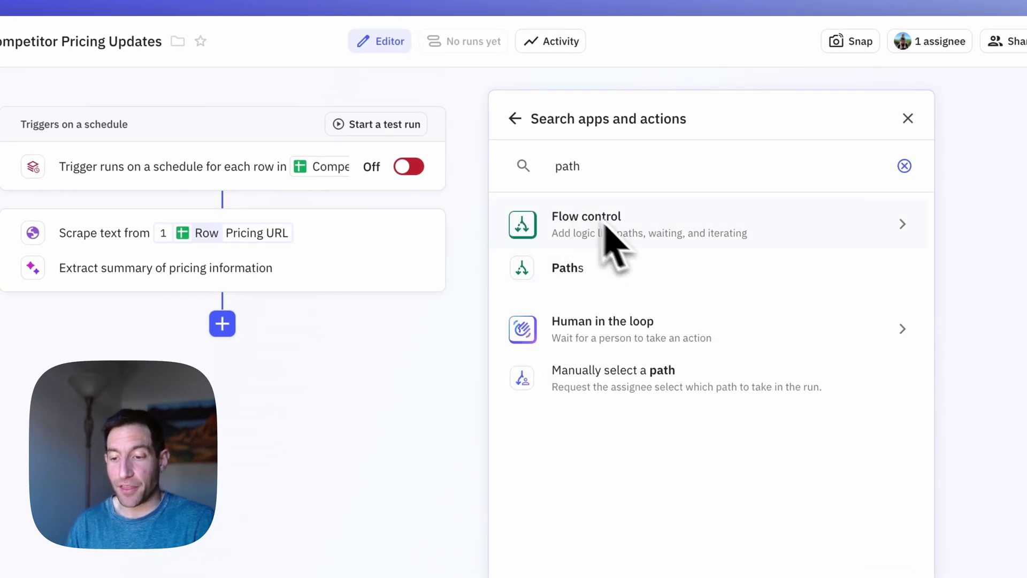
click(627, 268)
click(574, 201)
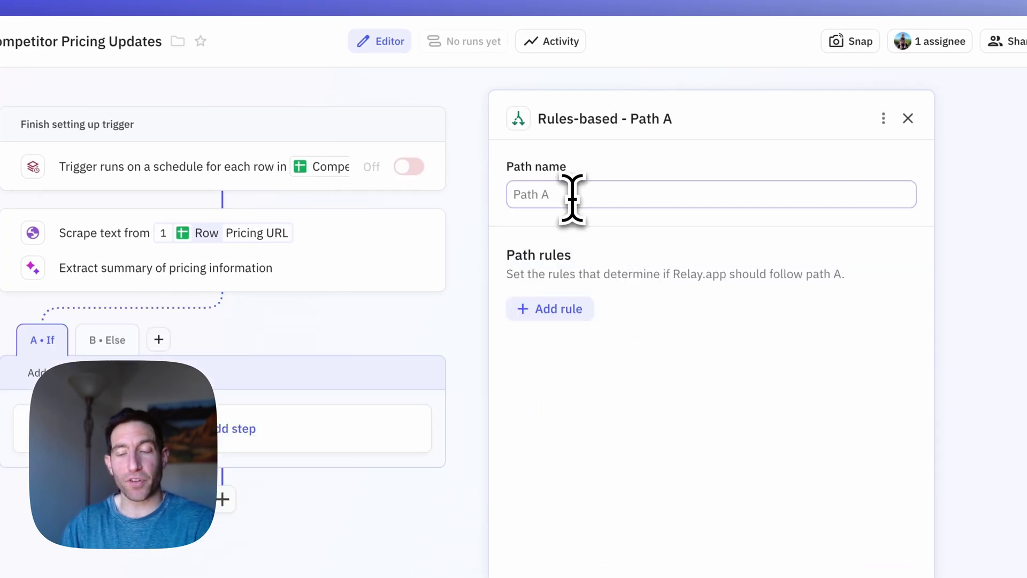
text(No ex)
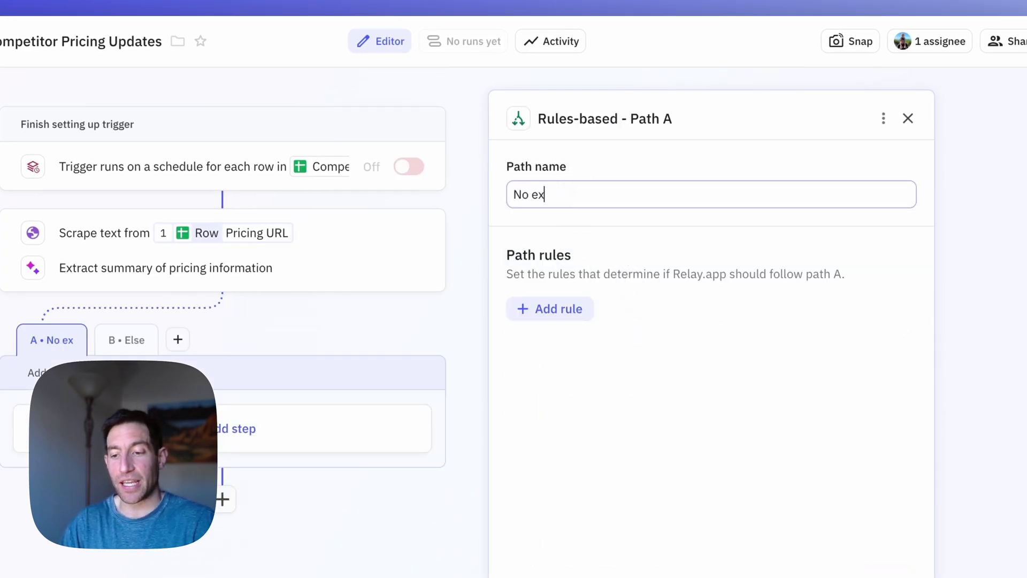
text(isting pricing summary)
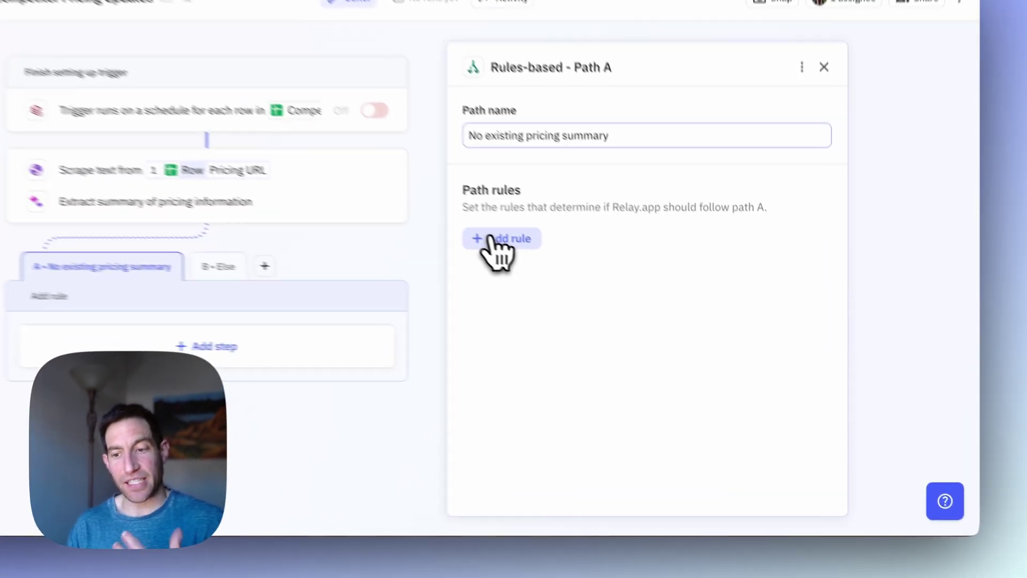
- Give Path A a rule: Row > Pricing summary is empty
click(566, 276)
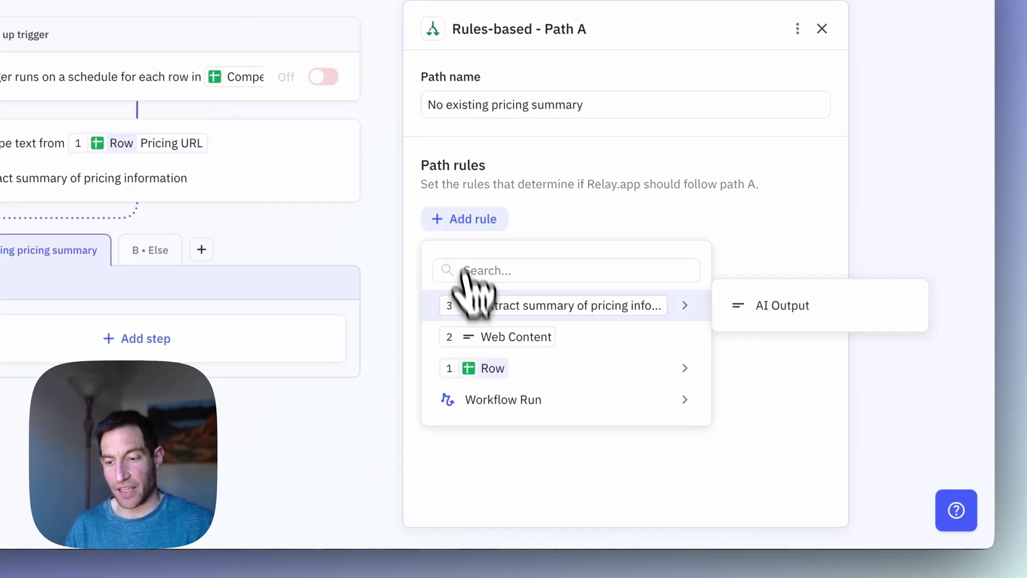
mouse_move(588, 385)
click(801, 466)
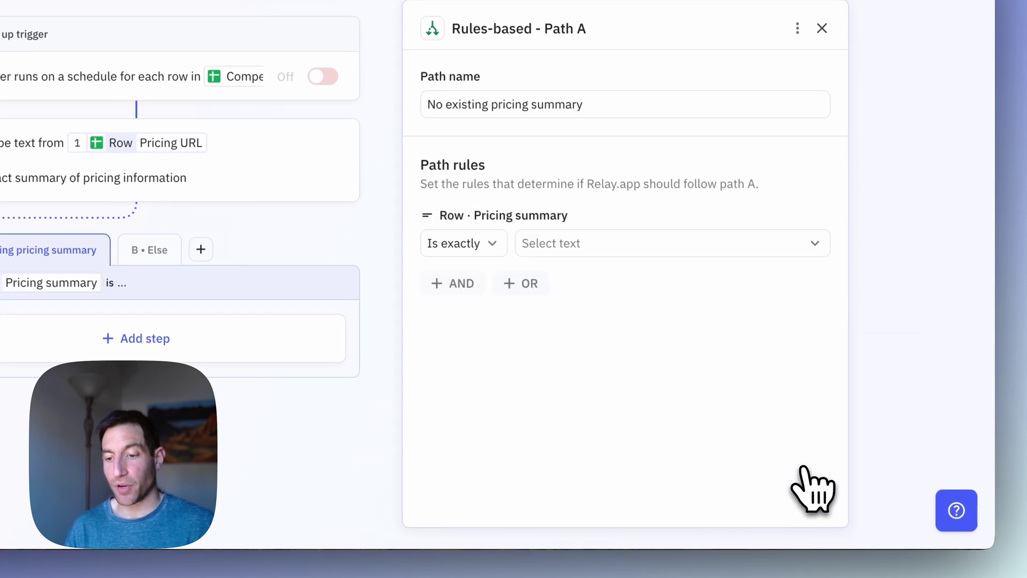
click(490, 245)
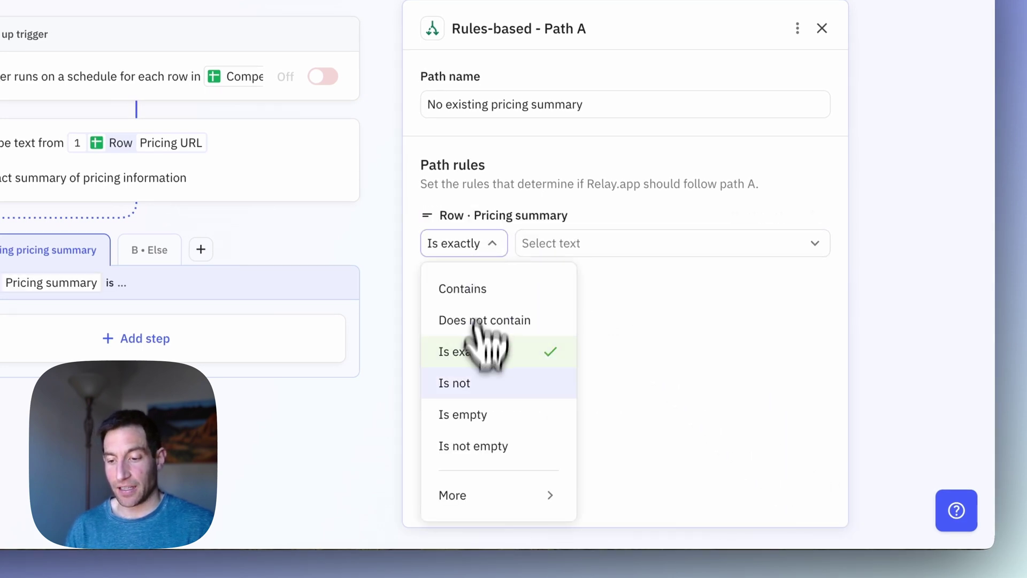
click(476, 420)
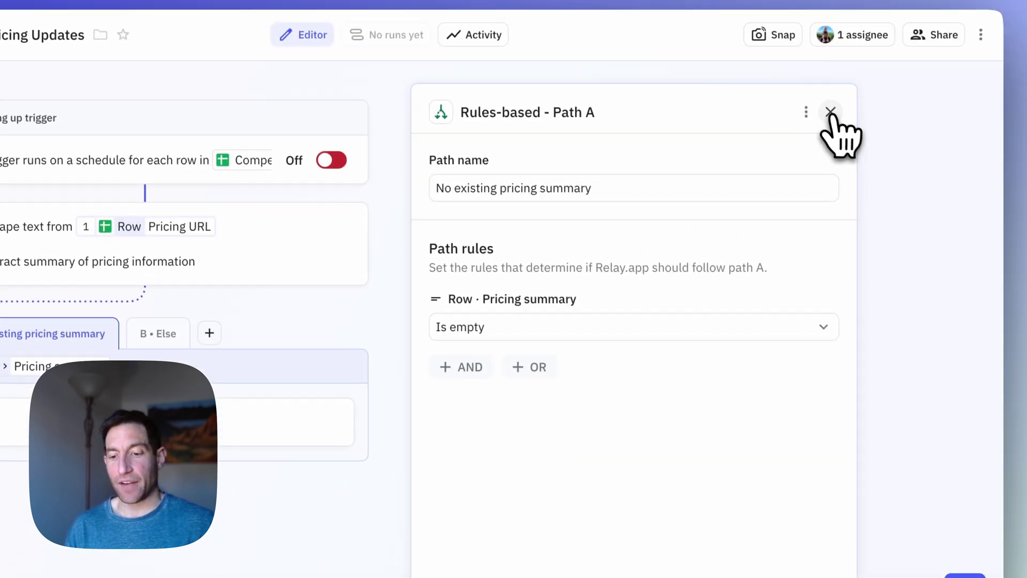
click(822, 29)
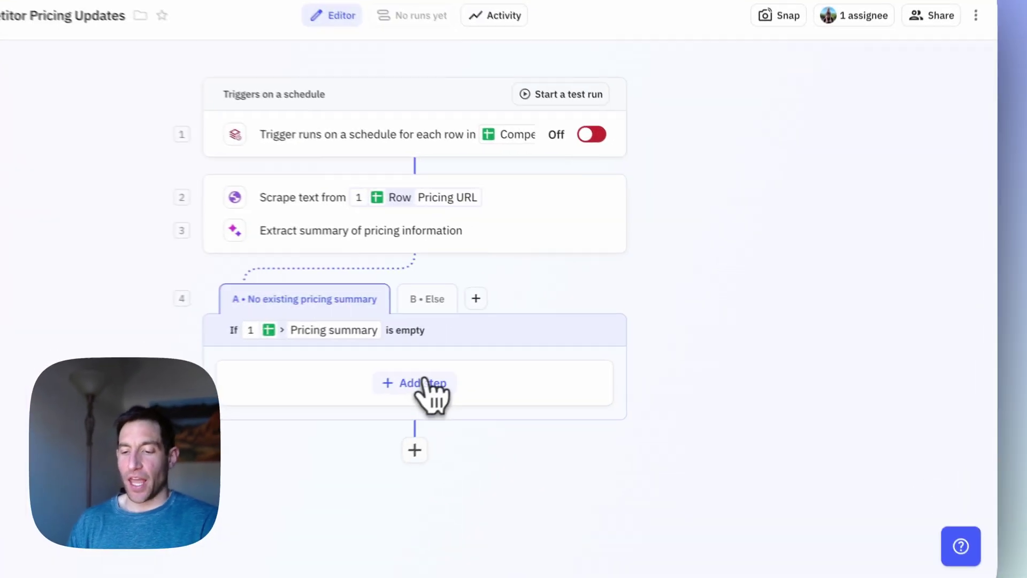
- Add a Google Sheets Update row step in Path A targeting the trigger's row
click(425, 381)
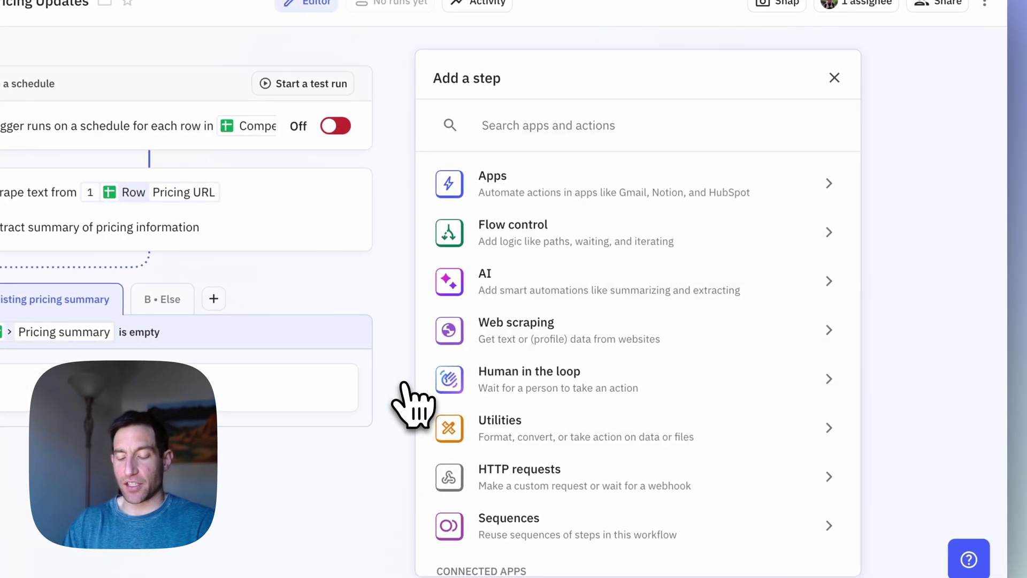
text(update row)
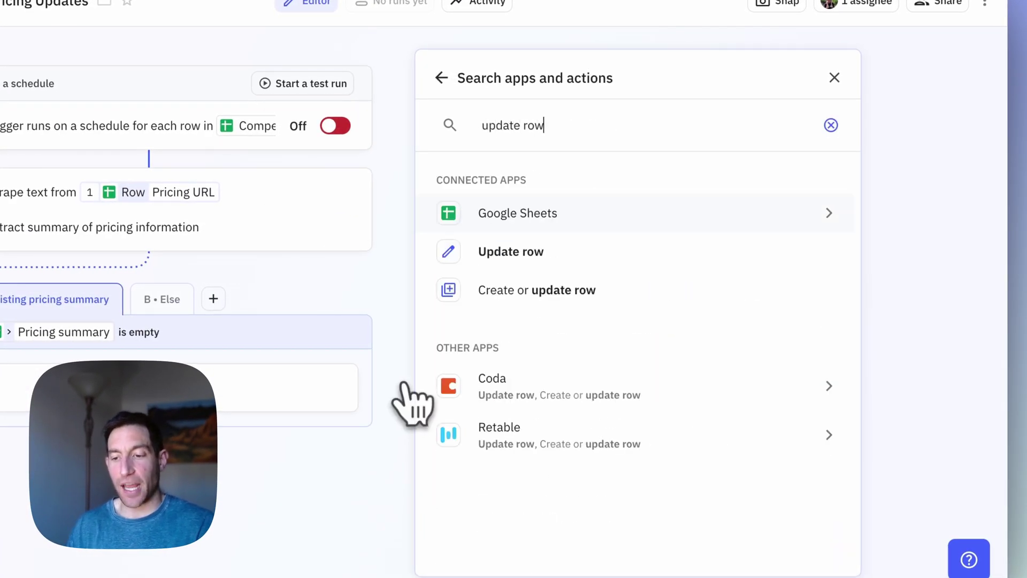
click(511, 251)
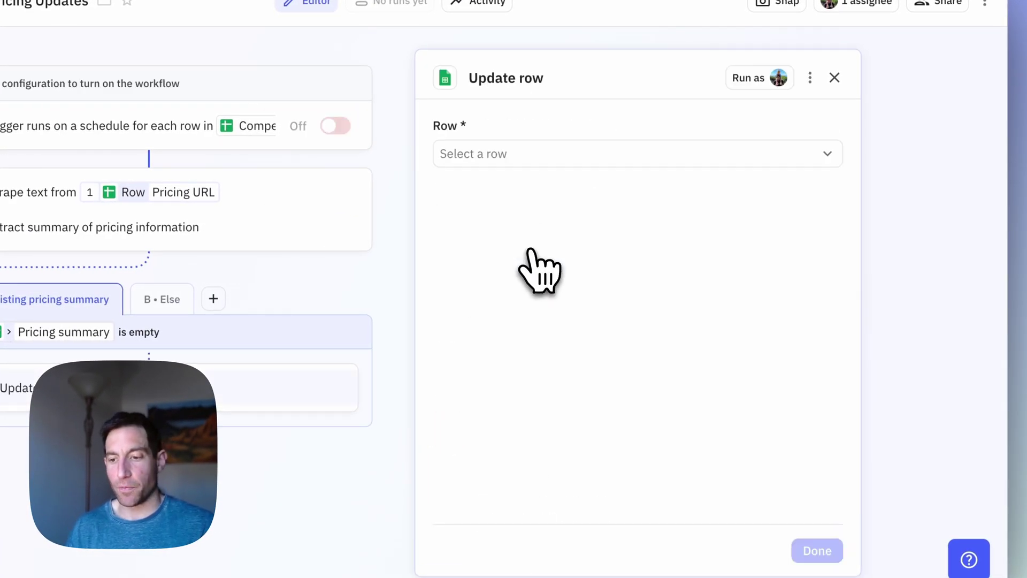
click(503, 154)
click(498, 238)
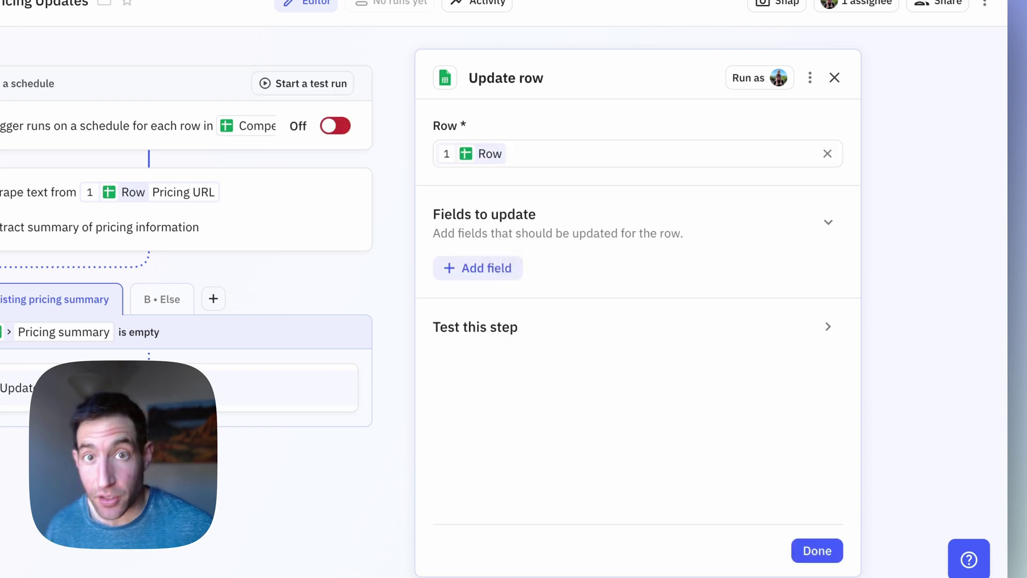
- Set the Pricing summary field to step 3's AI Output
click(496, 267)
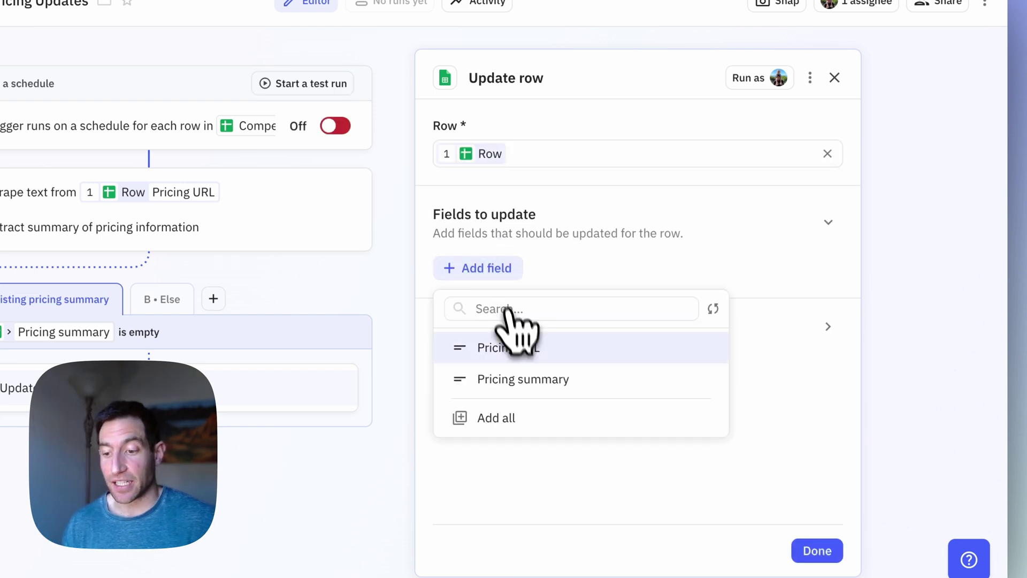
click(518, 379)
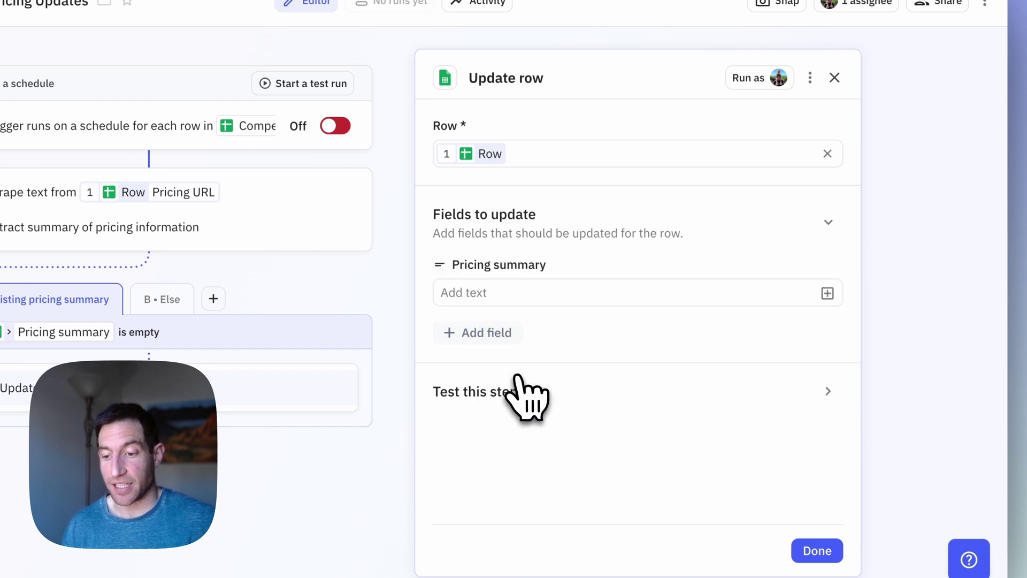
click(828, 294)
mouse_move(756, 367)
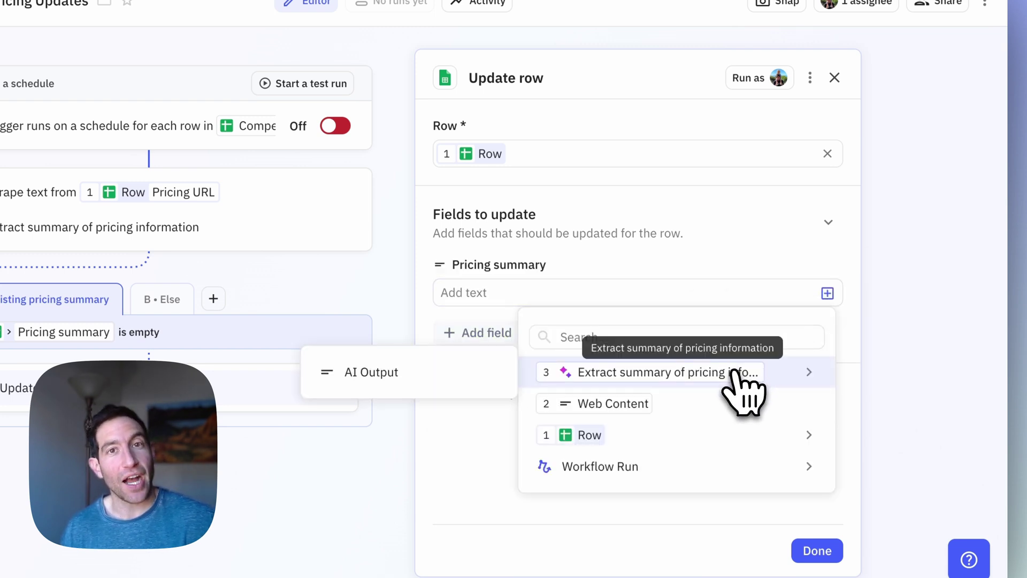
click(464, 377)
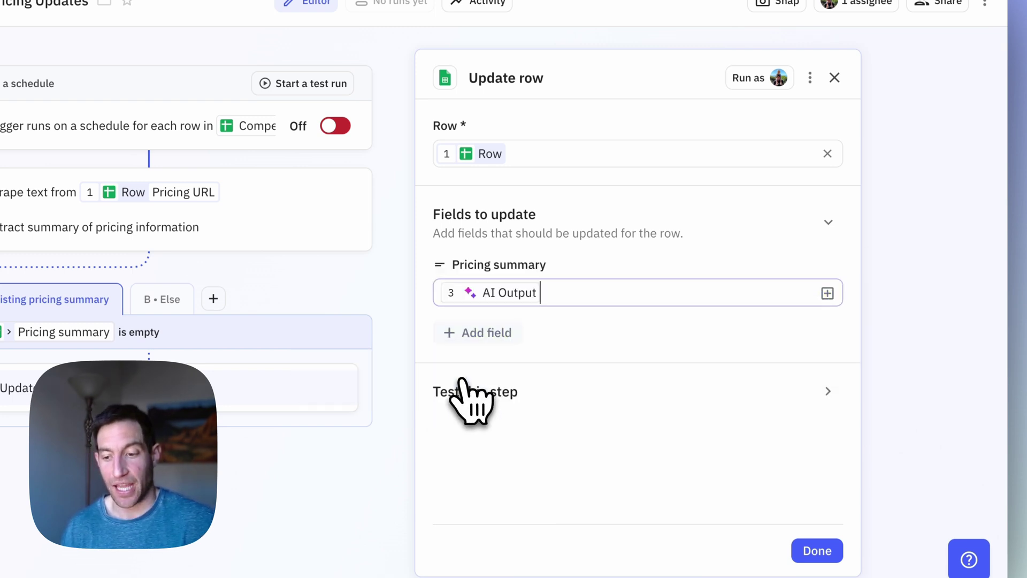
click(795, 524)
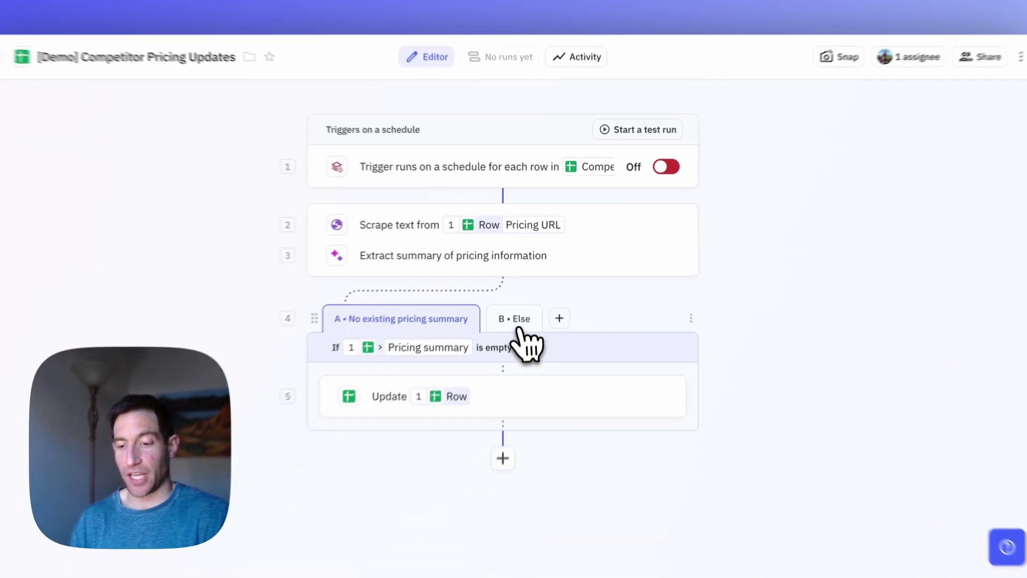
- Rename the Else path B to 'check for changes'
click(526, 298)
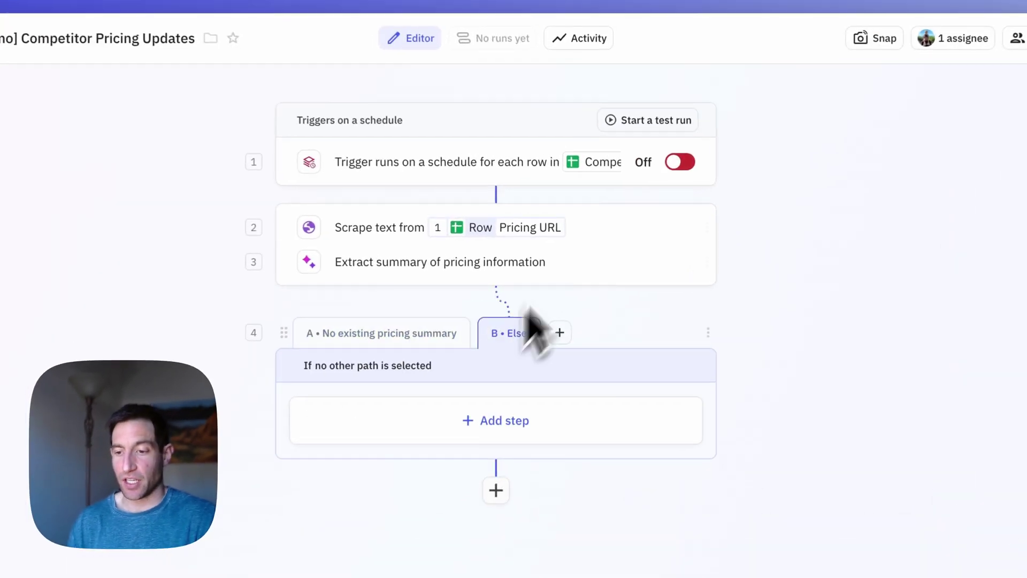
click(452, 368)
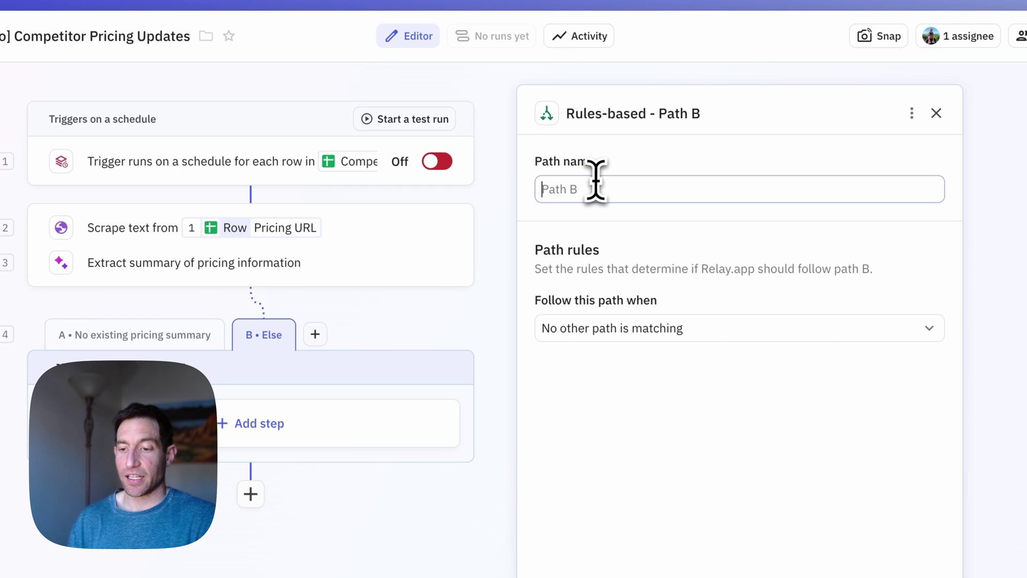
text(check f)
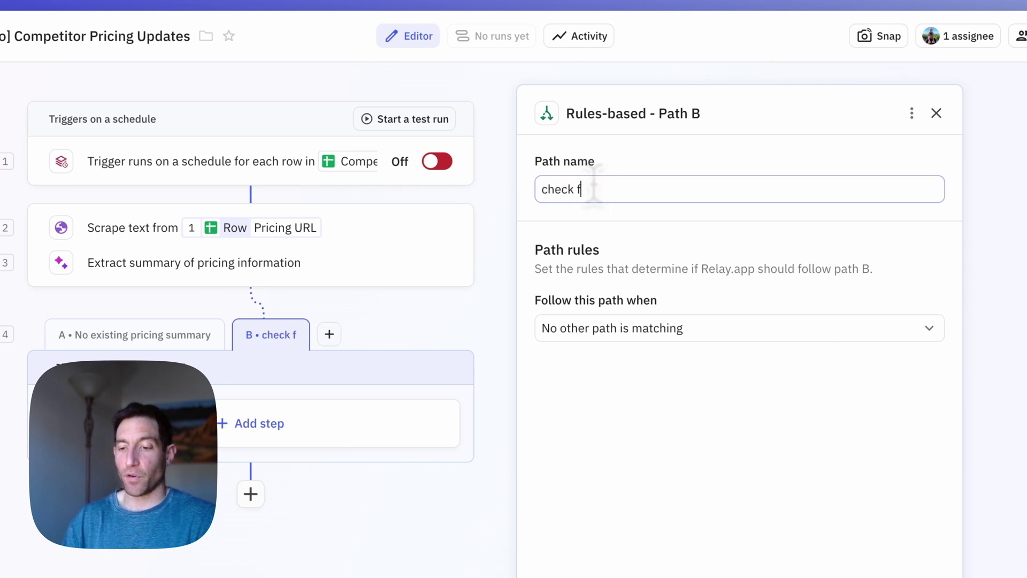
text(or ch)
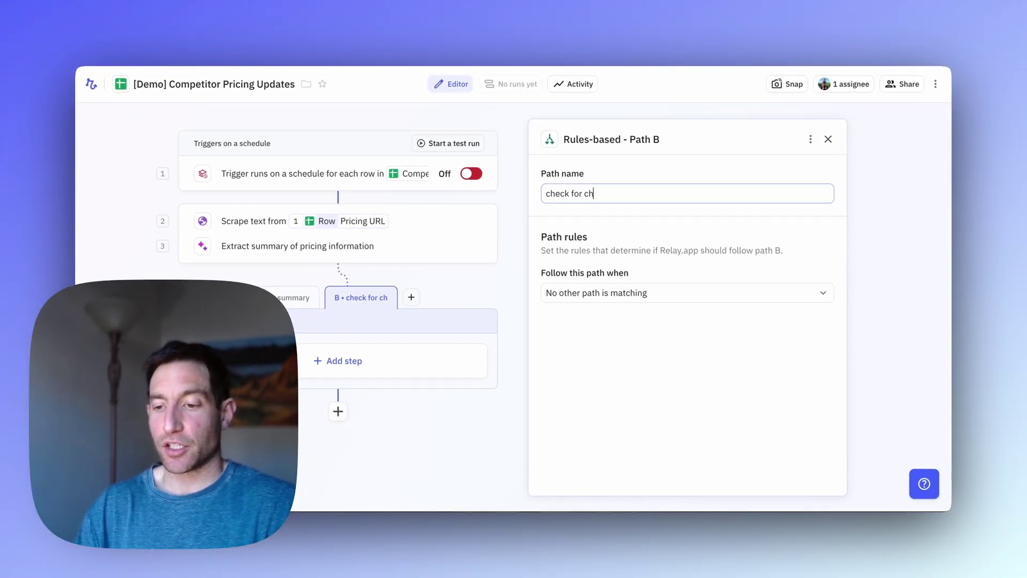
text(anges)
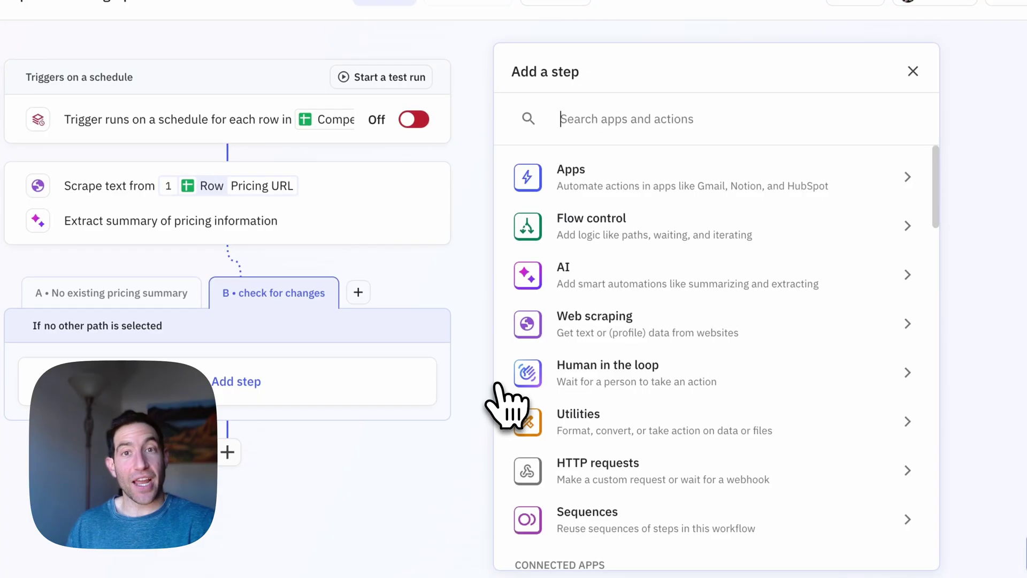
- Add a Prompt any model AI step with a prompt asking to review two summaries
click(599, 284)
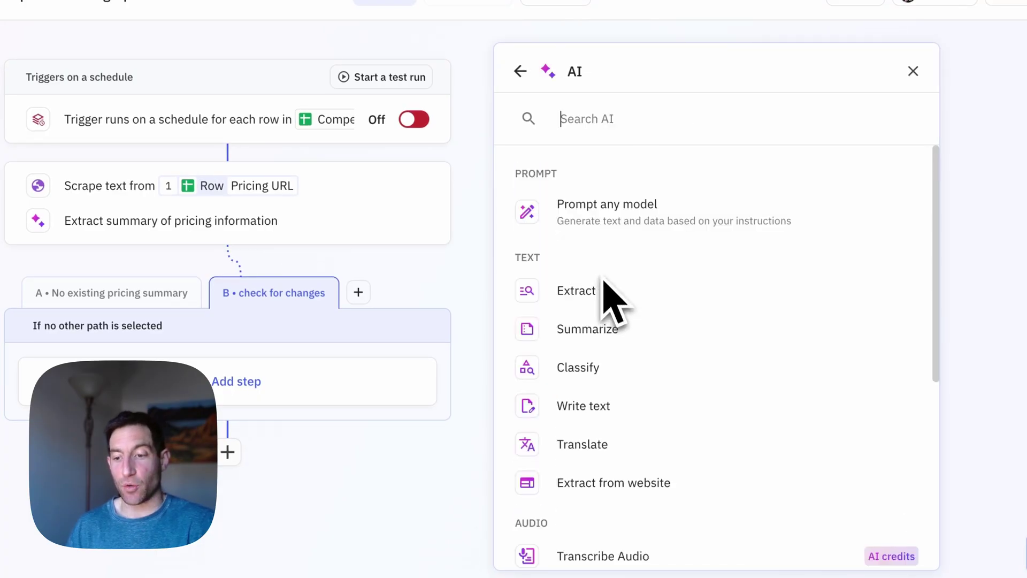
click(590, 213)
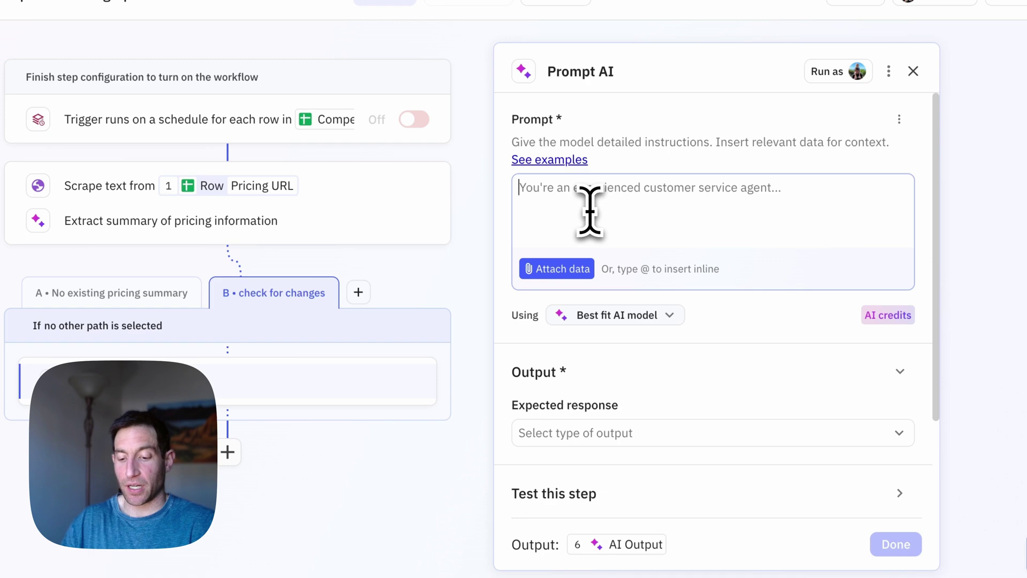
text(Please rev)
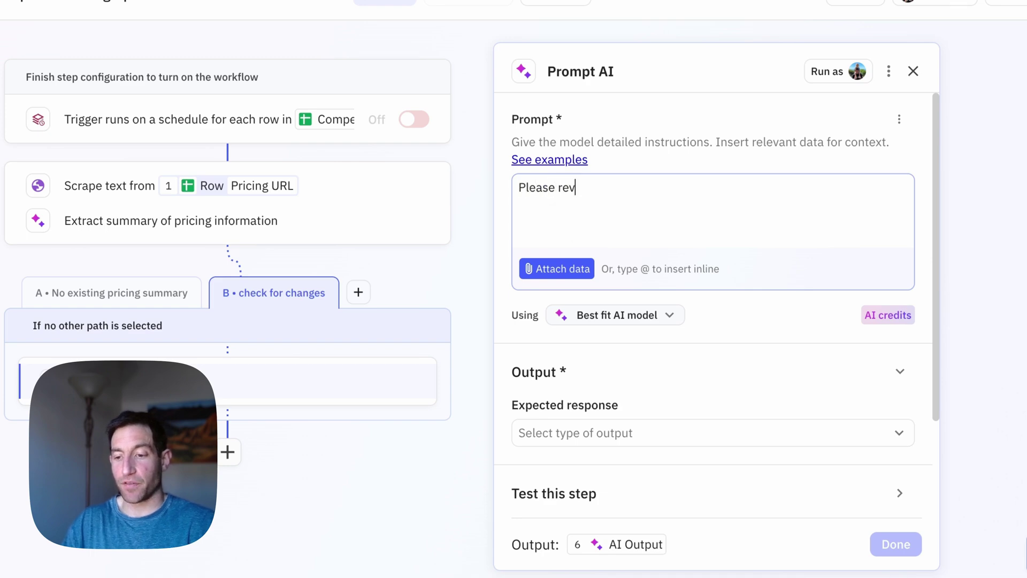
text(iew these two summaries of pricing information and output)
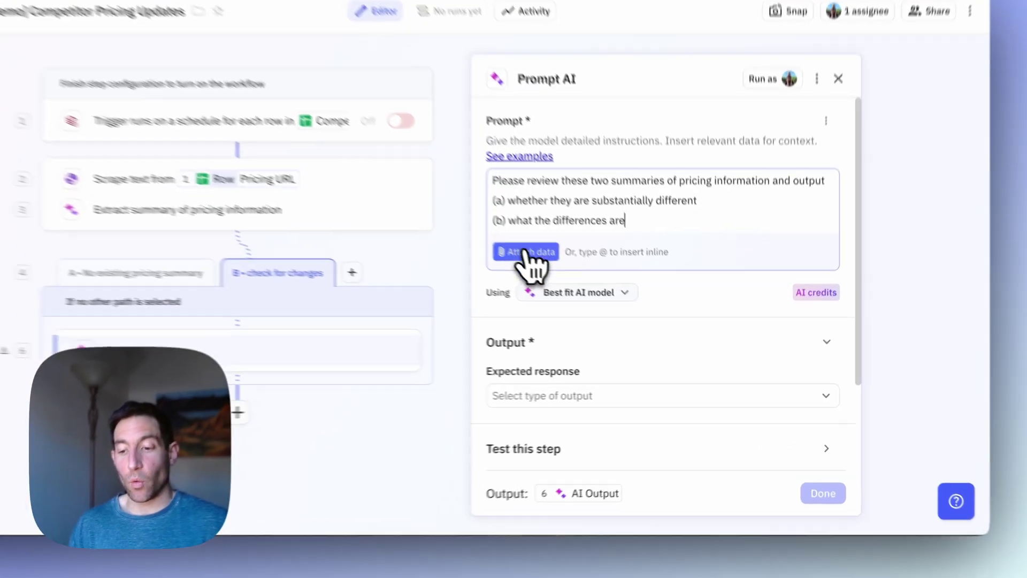
- Attach step 3's new pricing summary and the row's existing Pricing summary to the prompt
click(572, 280)
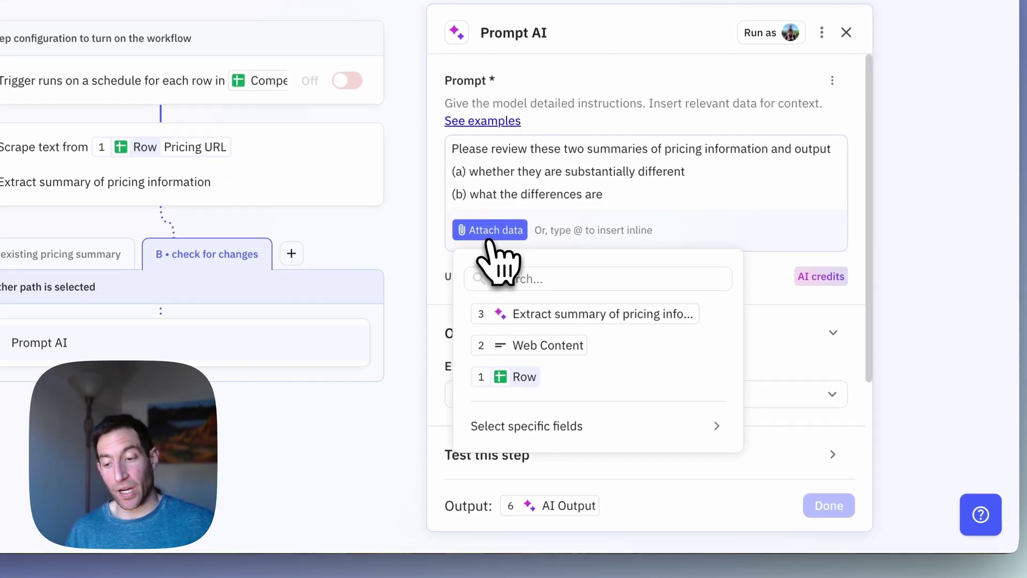
click(533, 313)
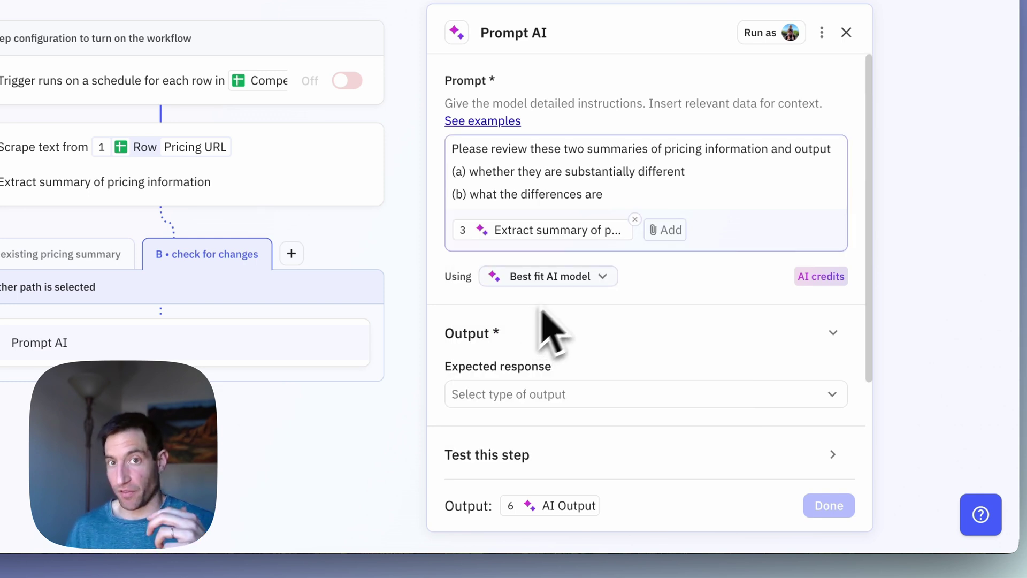
click(666, 230)
mouse_move(714, 423)
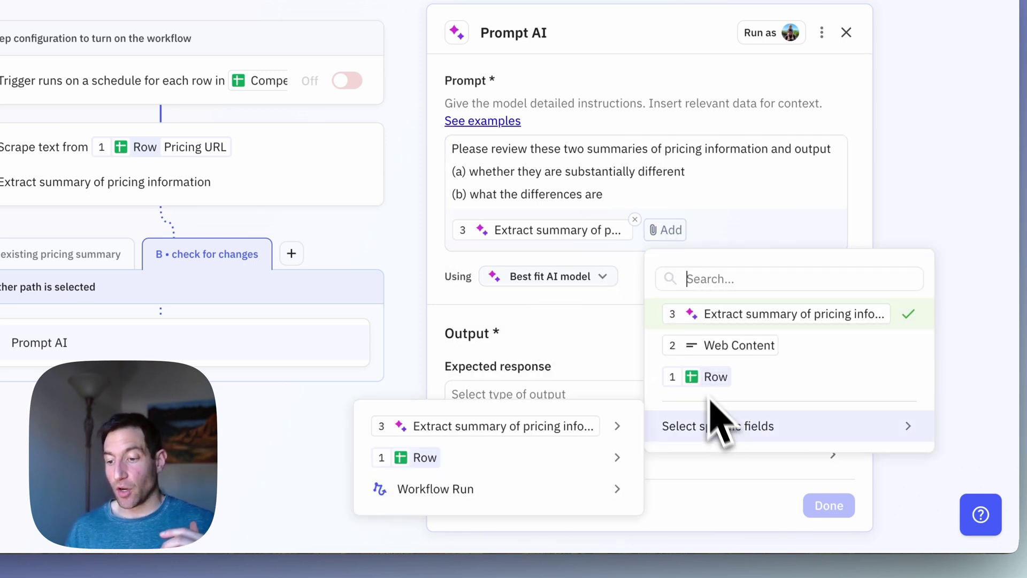
mouse_move(560, 455)
click(685, 428)
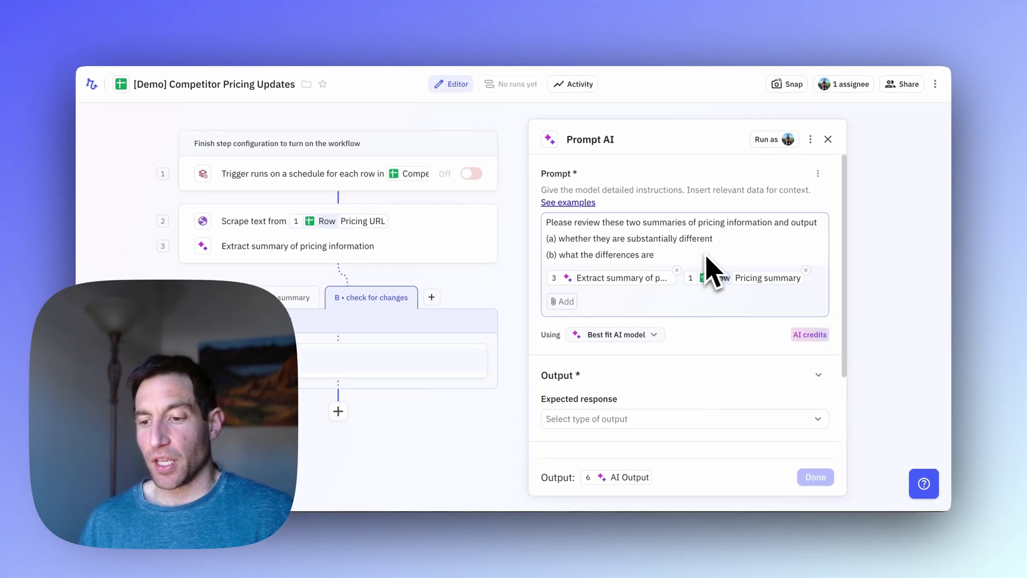
- Return structured data generated from the prompt, with differences as a single value
scroll(707, 263, down, 1)
click(631, 380)
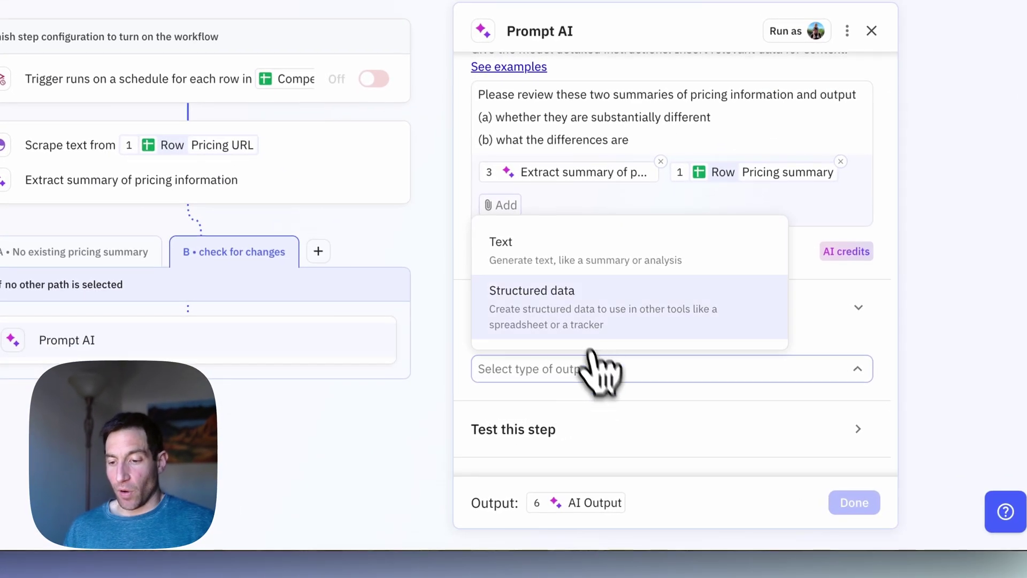
click(586, 315)
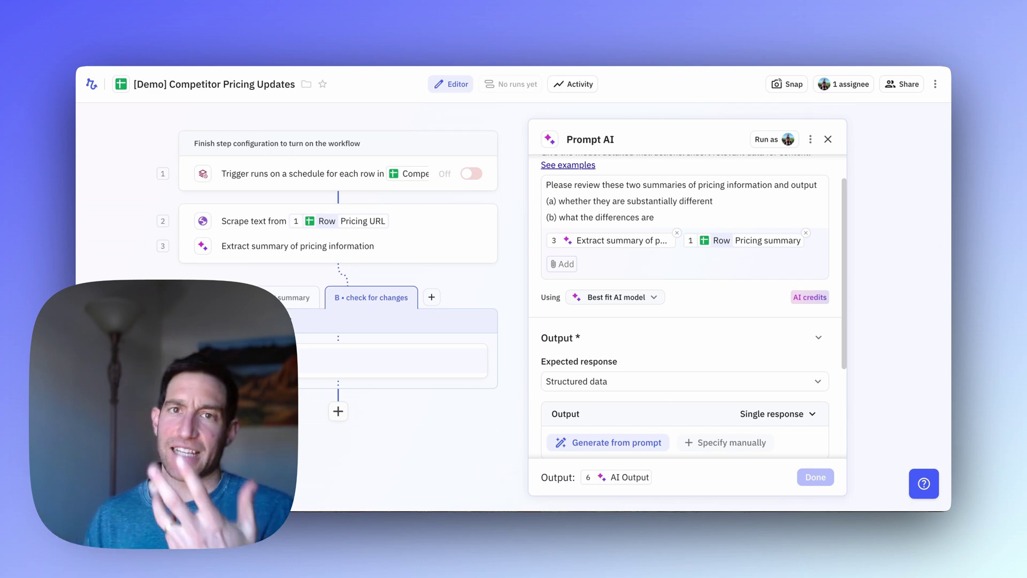
scroll(615, 339, down, 2)
click(589, 372)
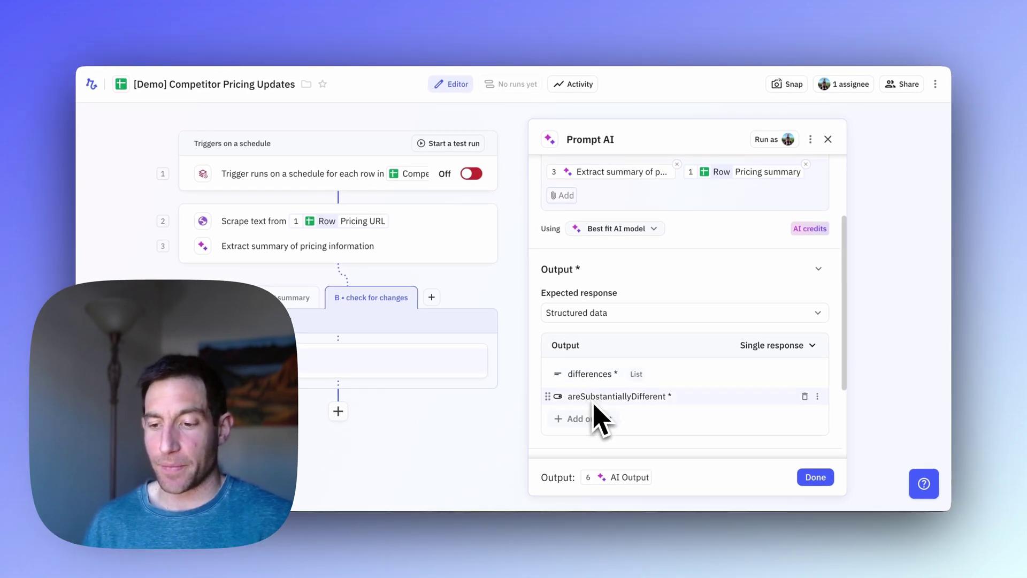
scroll(595, 406, down, 1)
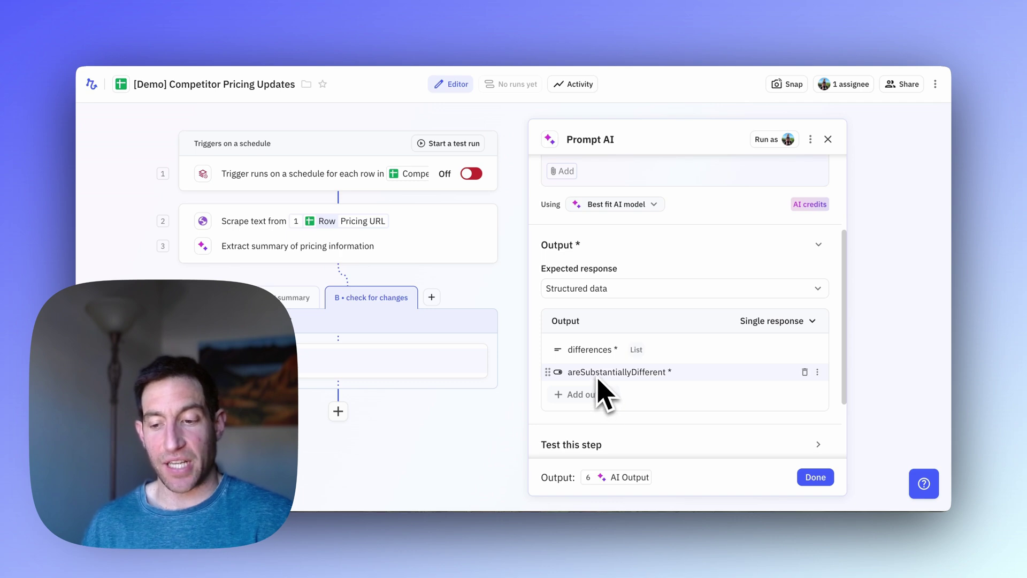
click(595, 351)
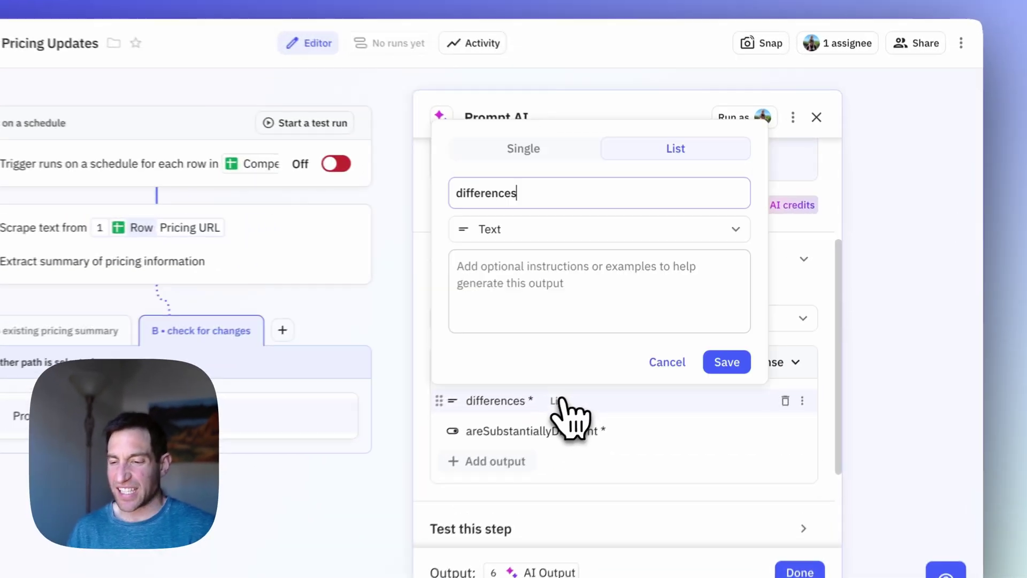
click(530, 148)
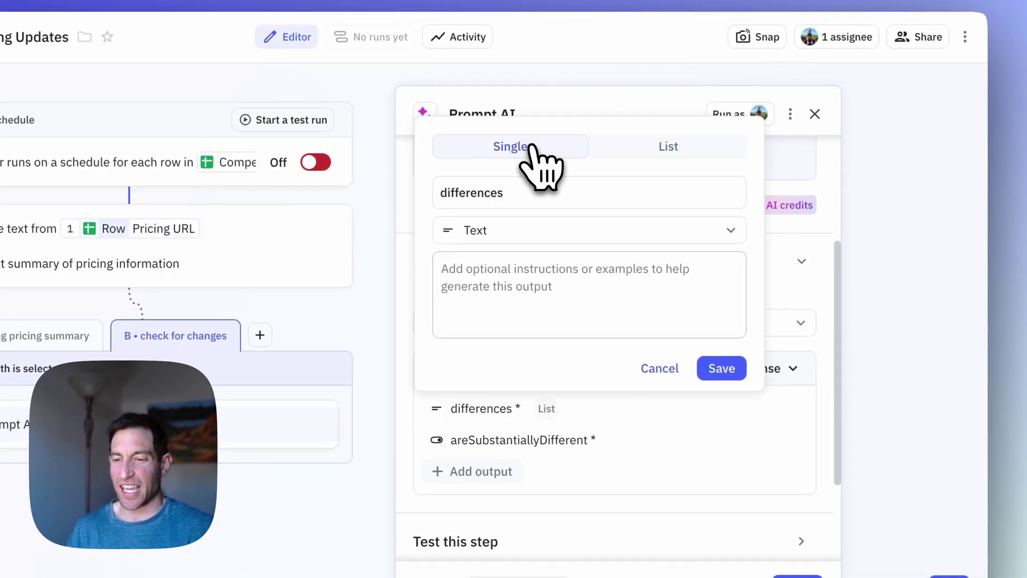
click(723, 368)
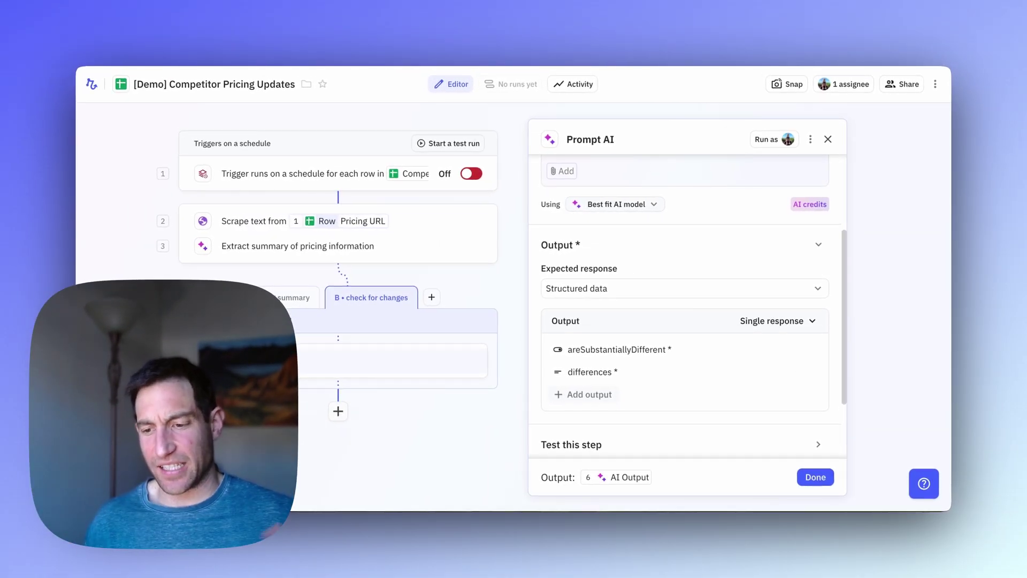
- Retitle the comparison step 'Compare pricing summary'
scroll(775, 332, up, 3)
click(598, 142)
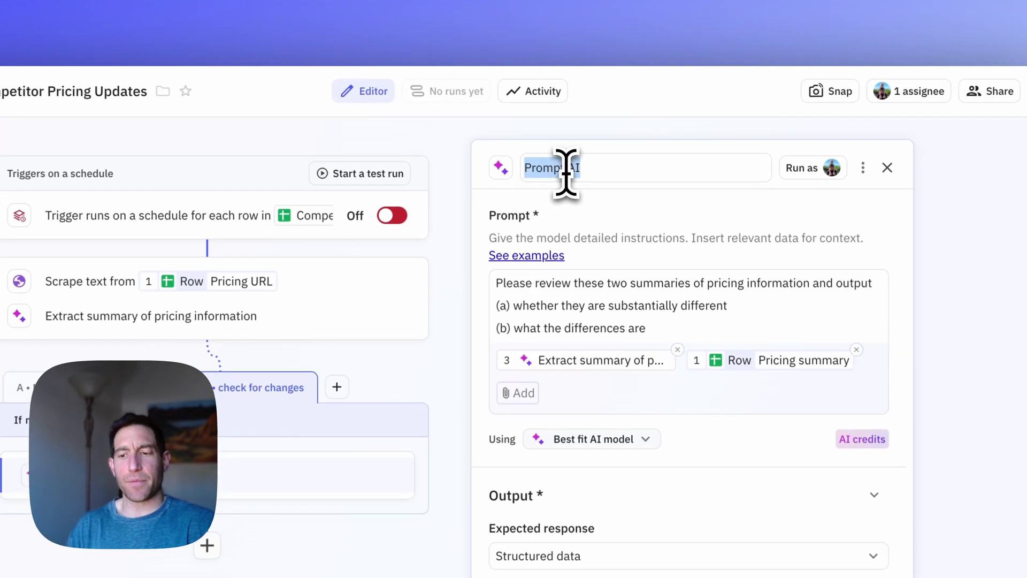
text(Compare )
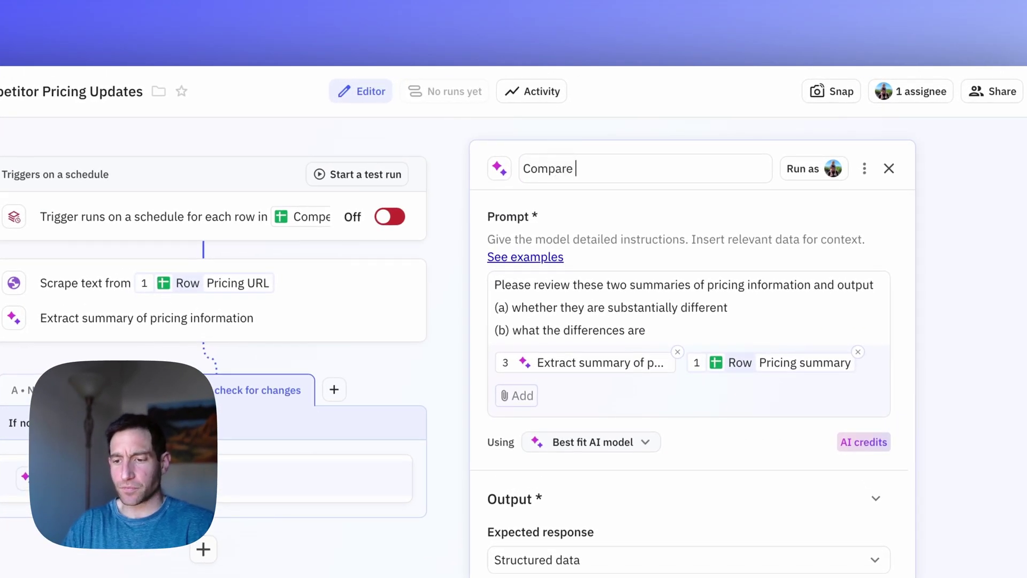
text(pricing comm)
key(BackSpace)
key(BackSpace)
key(BackSpace)
key(BackSpace)
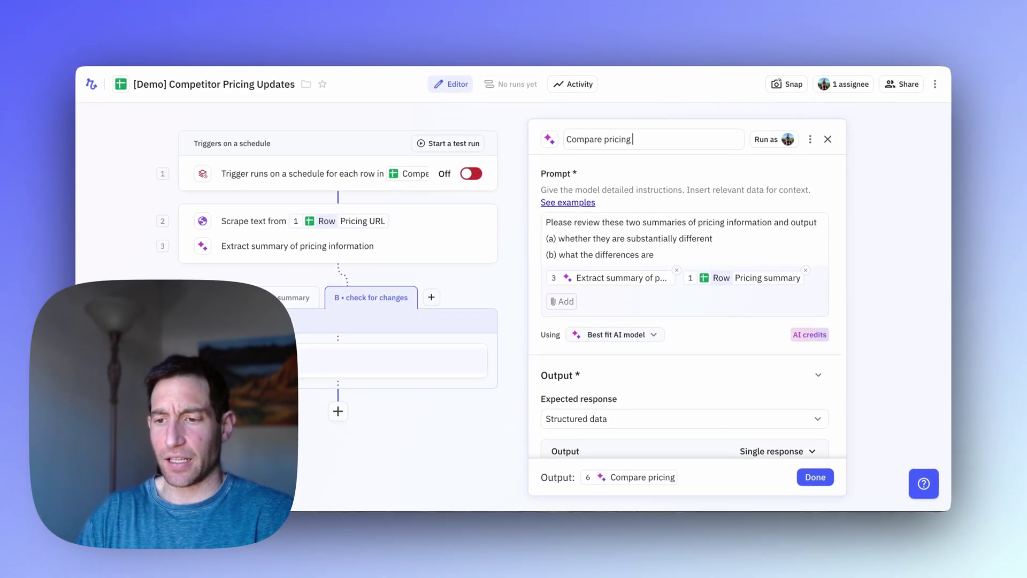
text(sium)
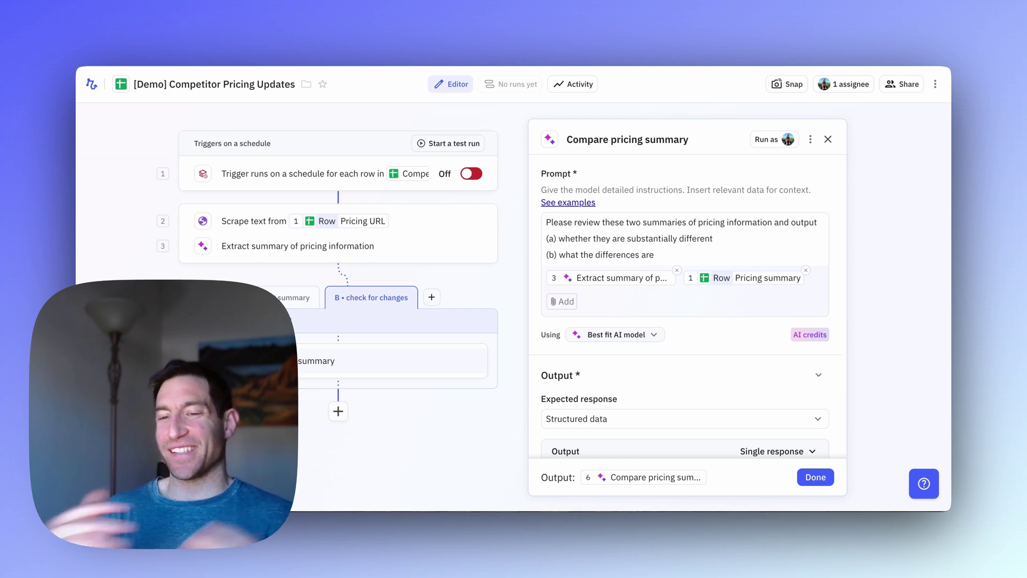
- Add a Paths branching step after Compare pricing summary
click(338, 383)
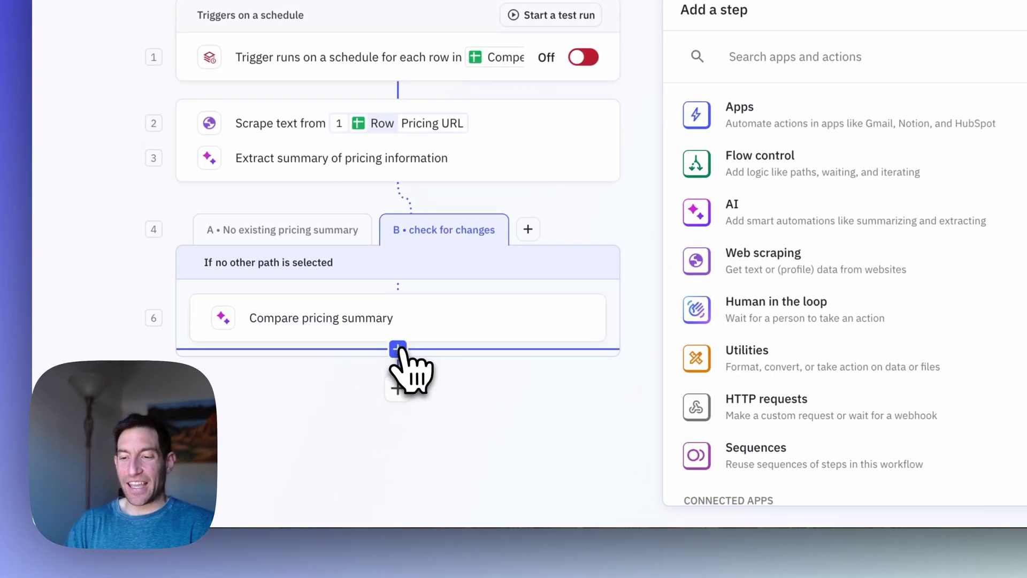
text(end)
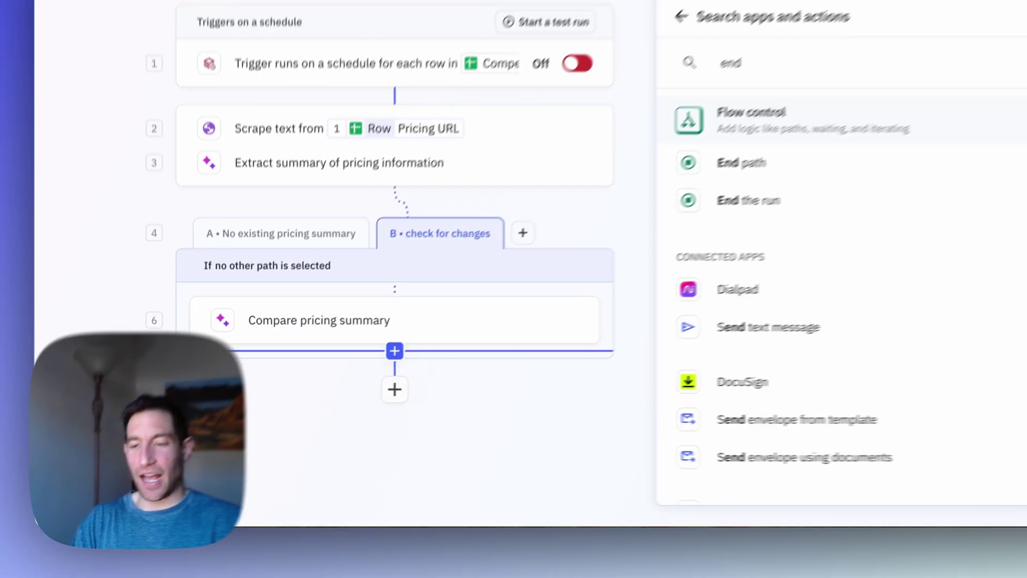
click(399, 349)
text(path)
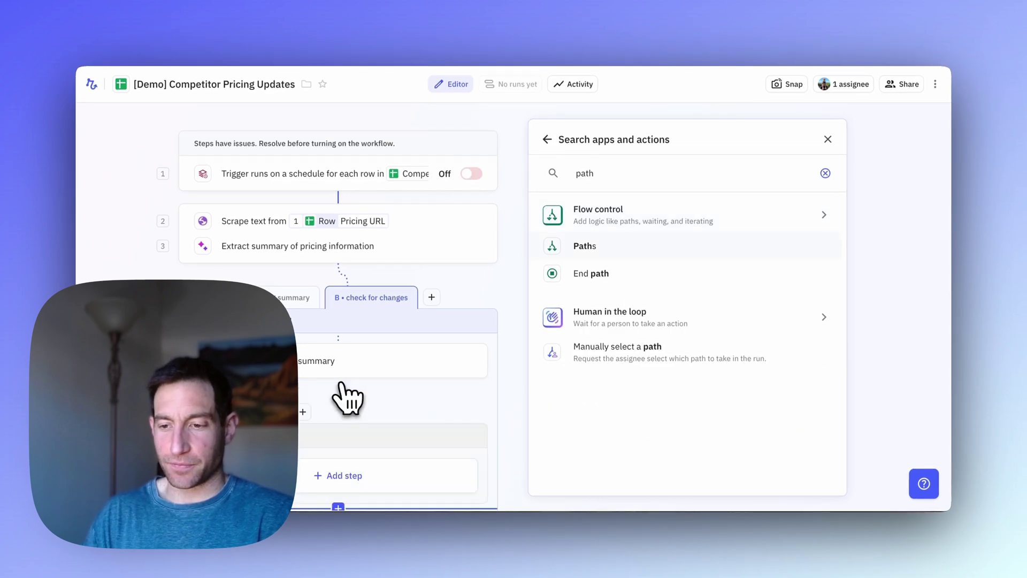
click(349, 401)
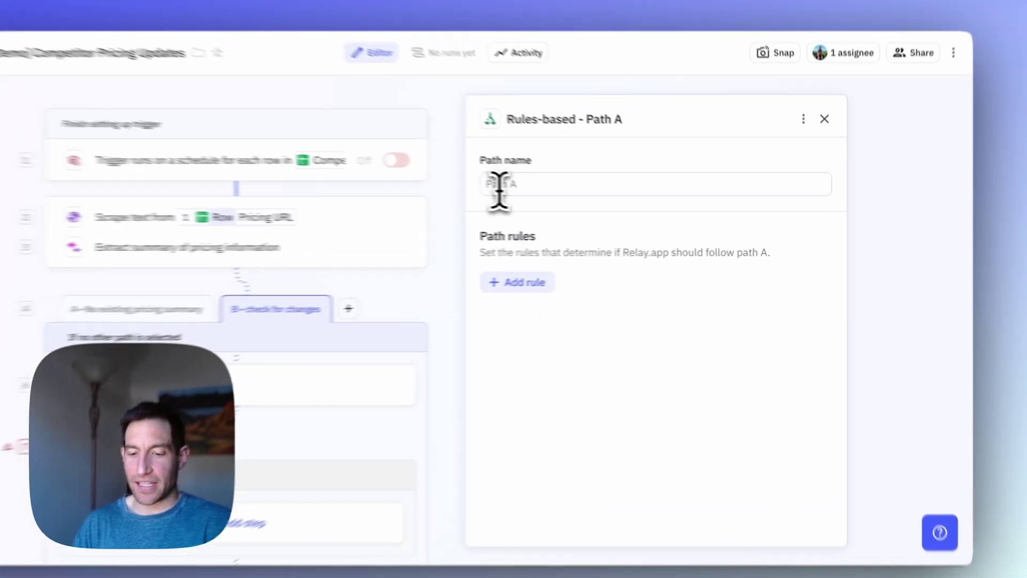
- Name path A 'Same' and give it the rule areSubstantiallyDifferent is exactly No
click(499, 187)
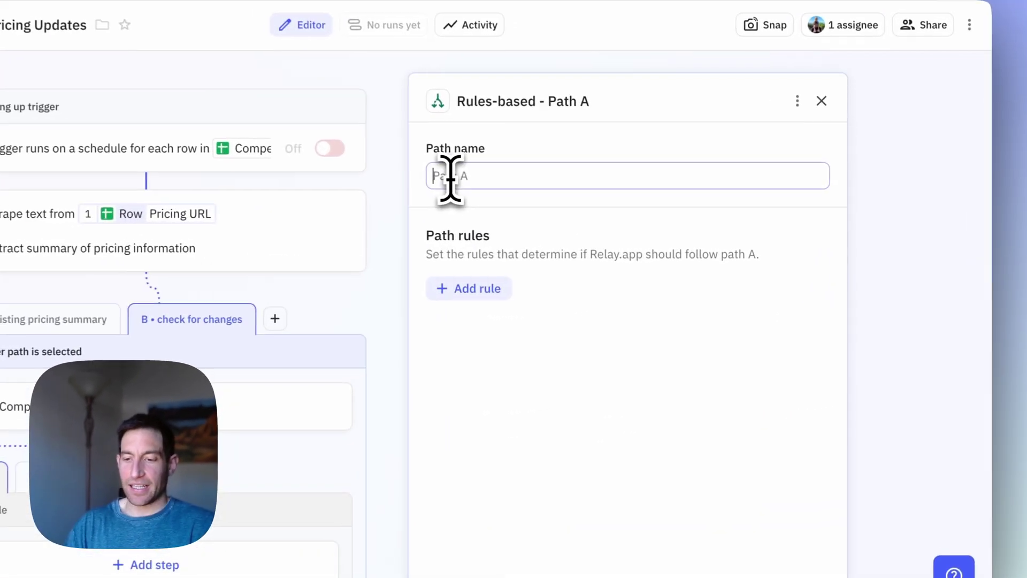
text(Same)
click(508, 282)
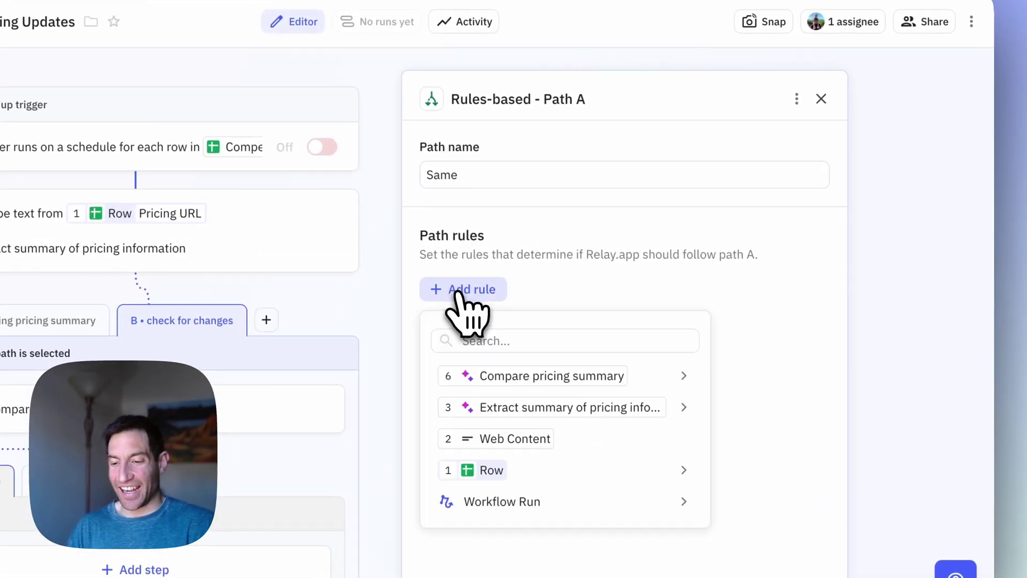
mouse_move(479, 374)
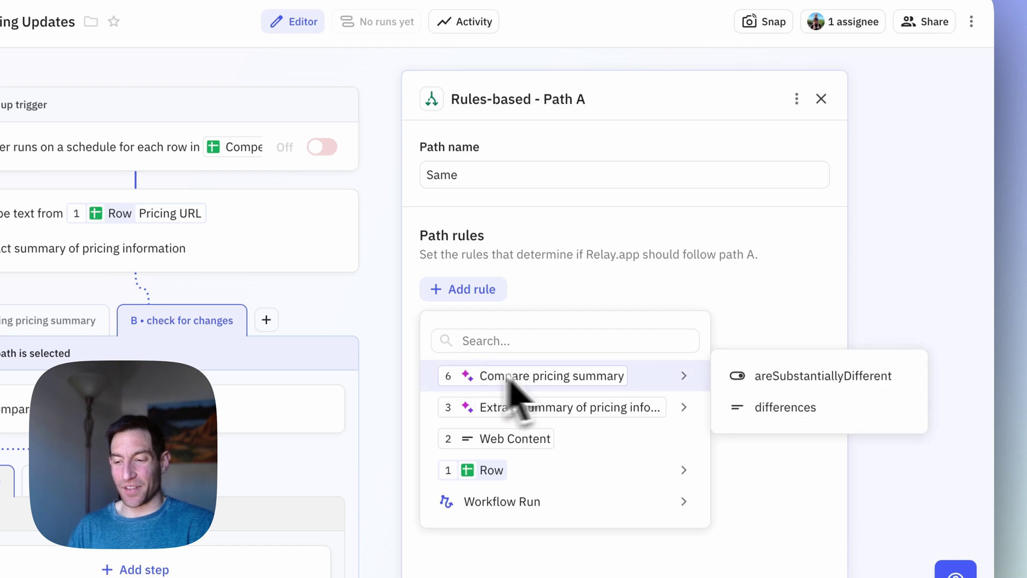
click(759, 378)
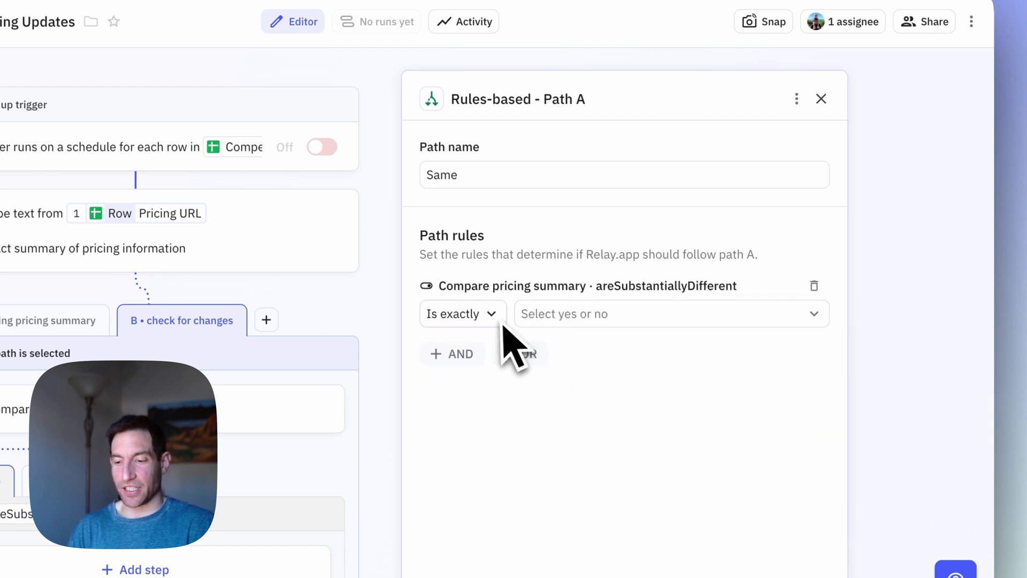
click(577, 316)
click(566, 428)
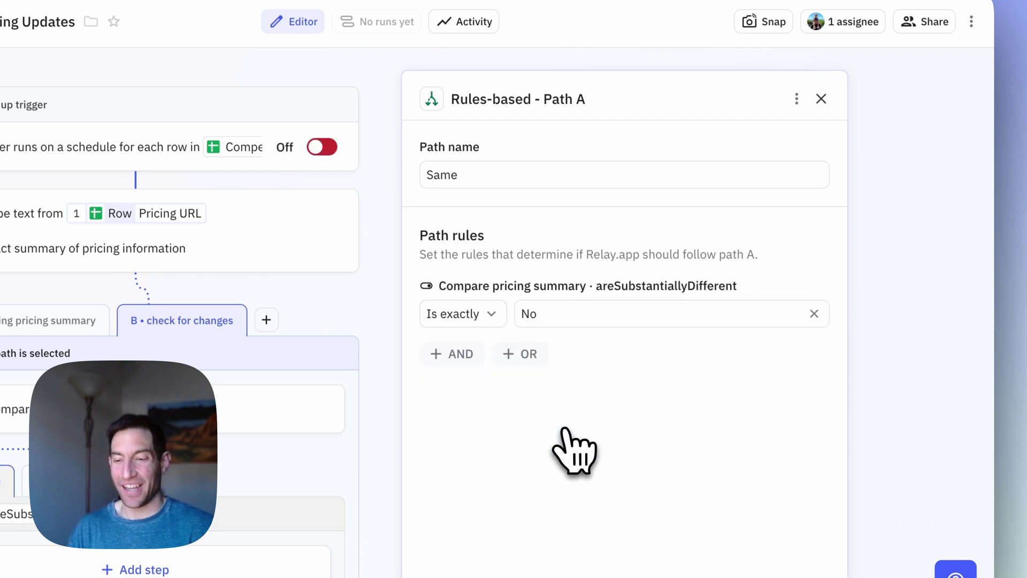
click(821, 98)
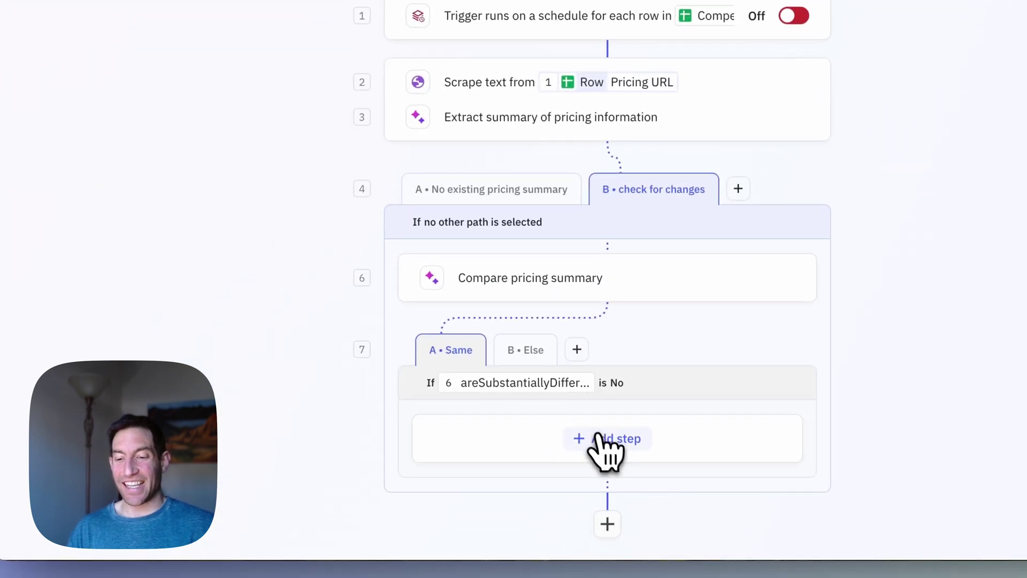
- Add an 'End the run' step inside the Same path
click(599, 436)
text(end ru)
key(Return)
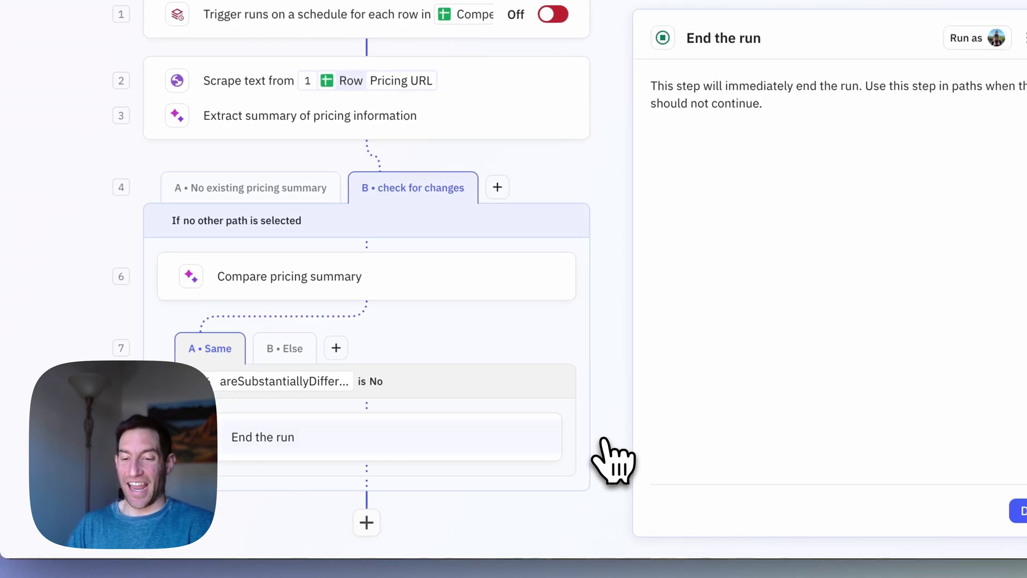
- Rename the Else path to 'Are different' and start adding a step inside it
click(283, 350)
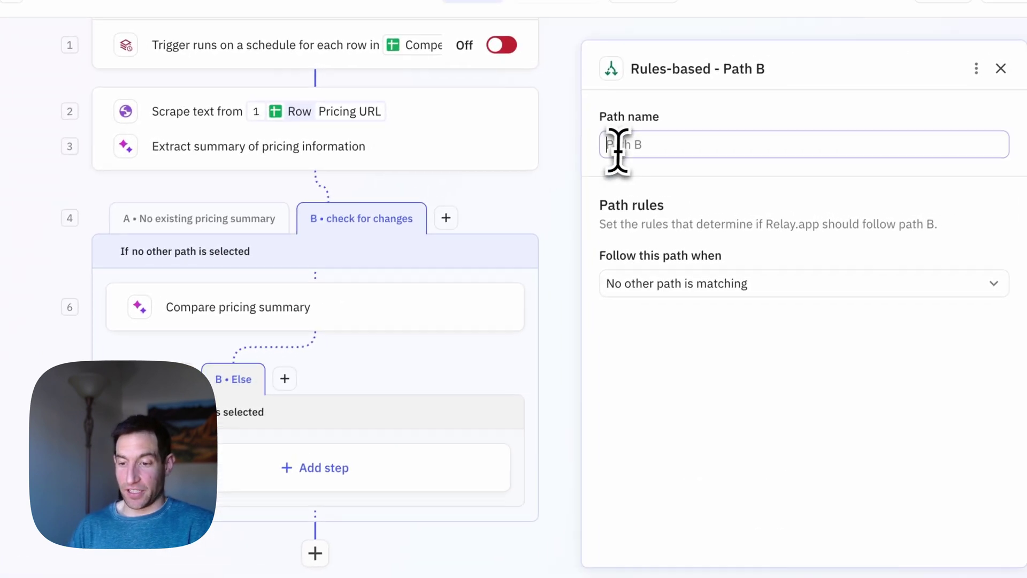
text(Are dif)
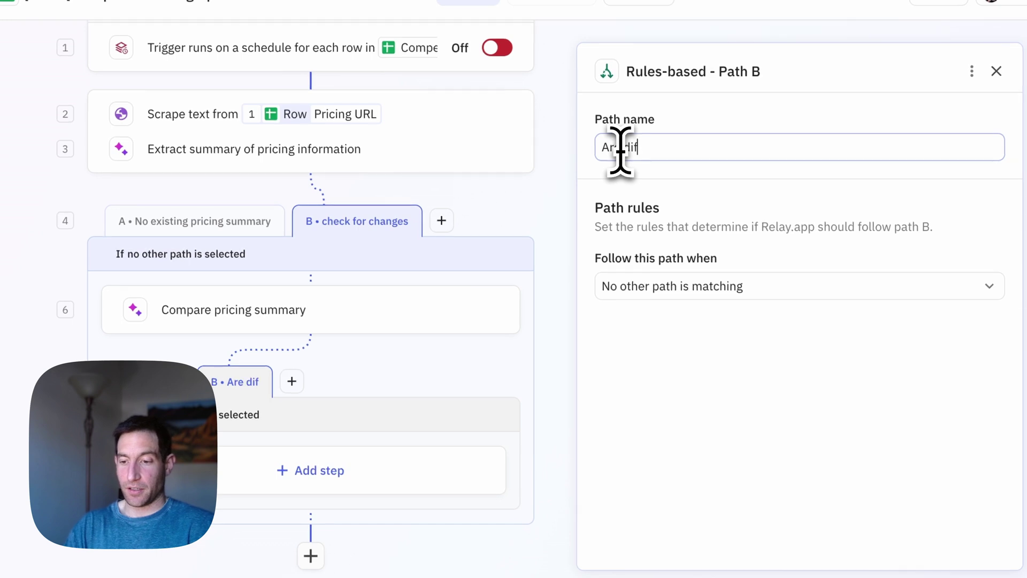
text(ferent)
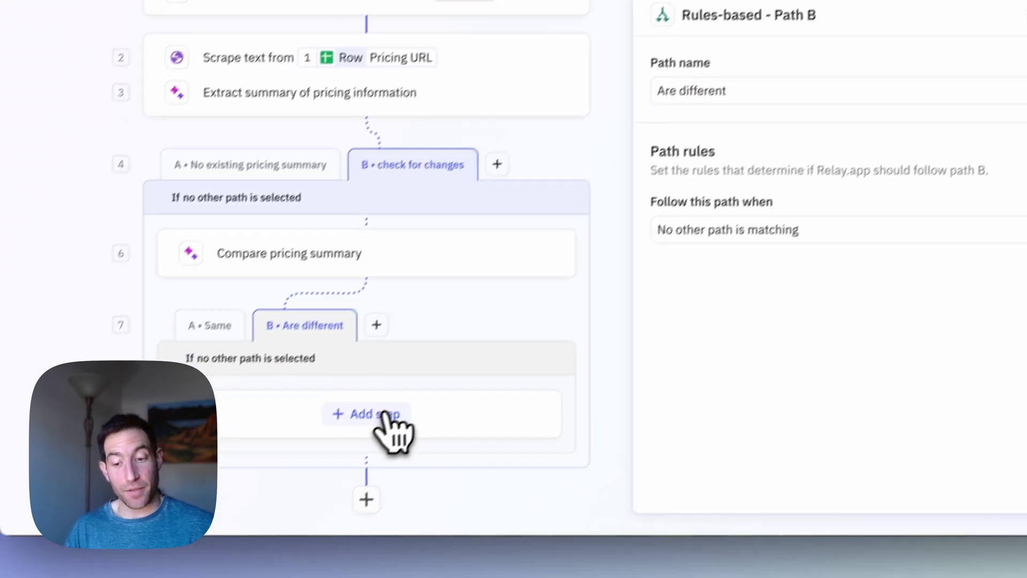
click(321, 472)
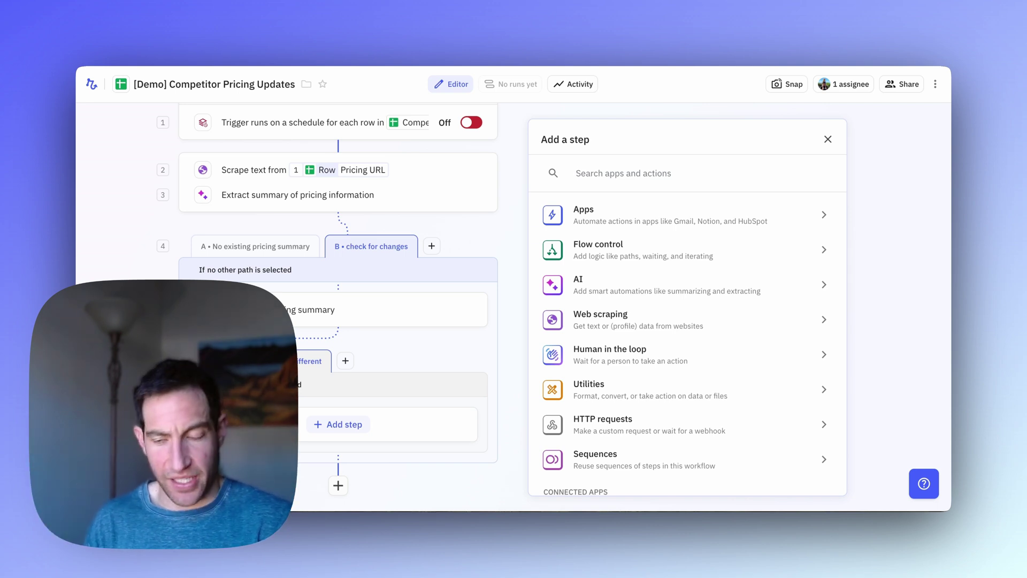
- Add a Google Sheets Update row step that writes step 3's AI Output into the trigger row's Pricing summary
text(update row)
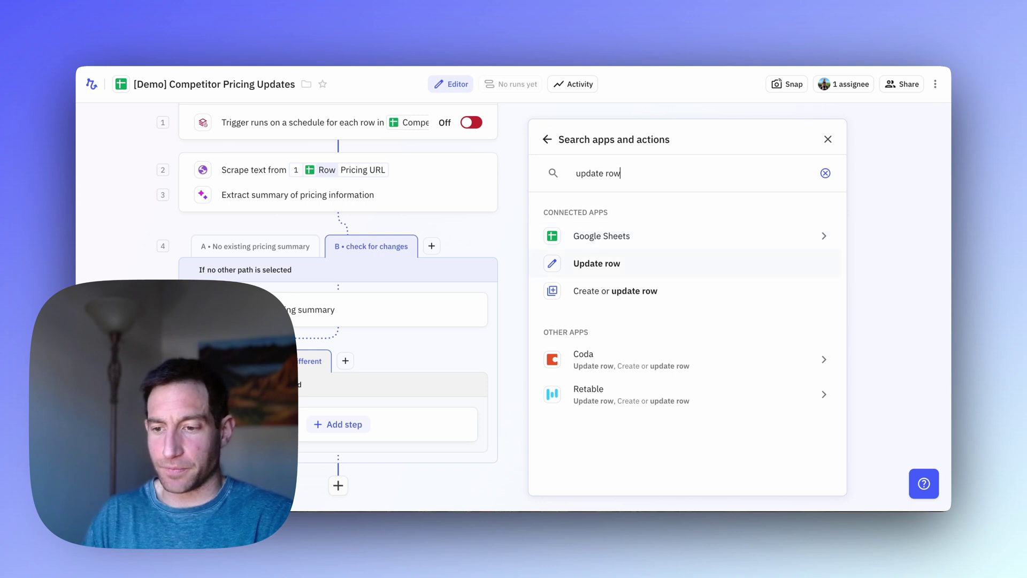
key(Return)
click(580, 196)
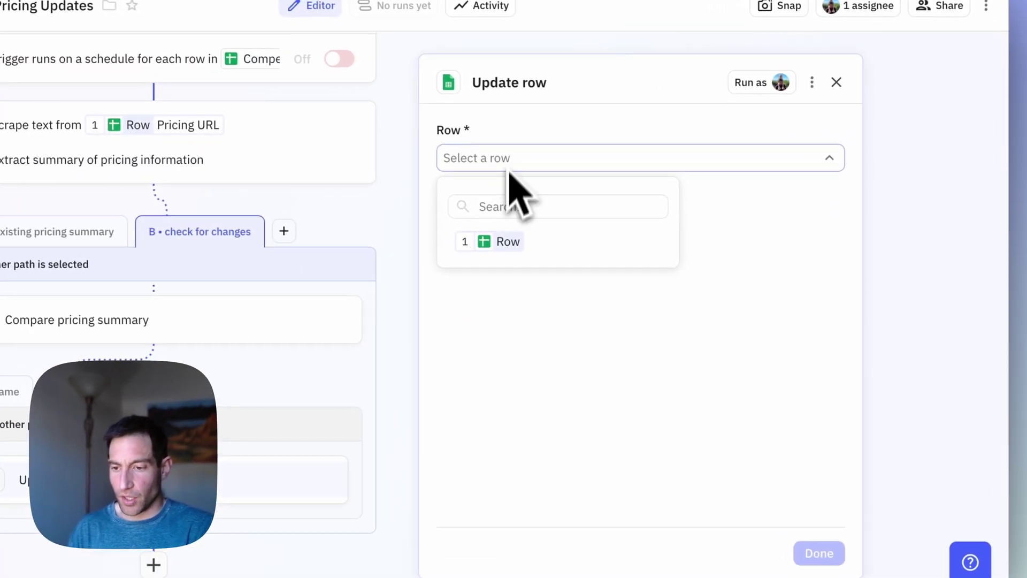
click(499, 241)
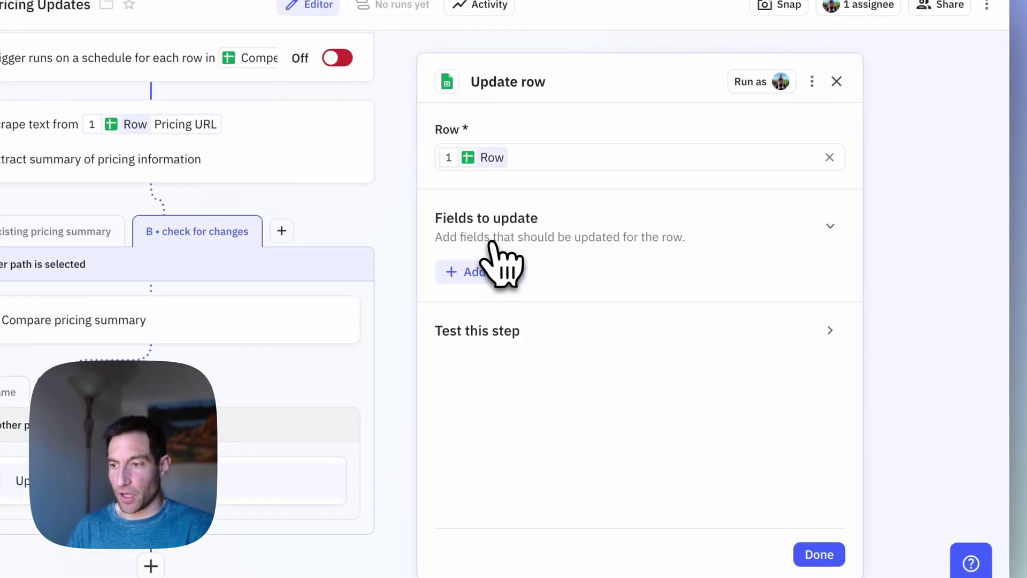
click(483, 272)
click(515, 383)
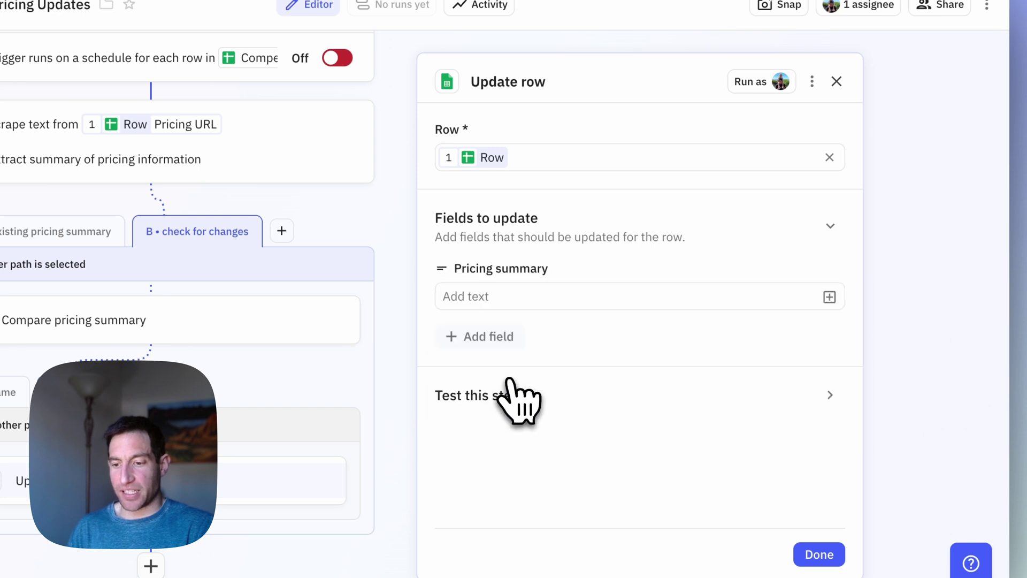
click(829, 297)
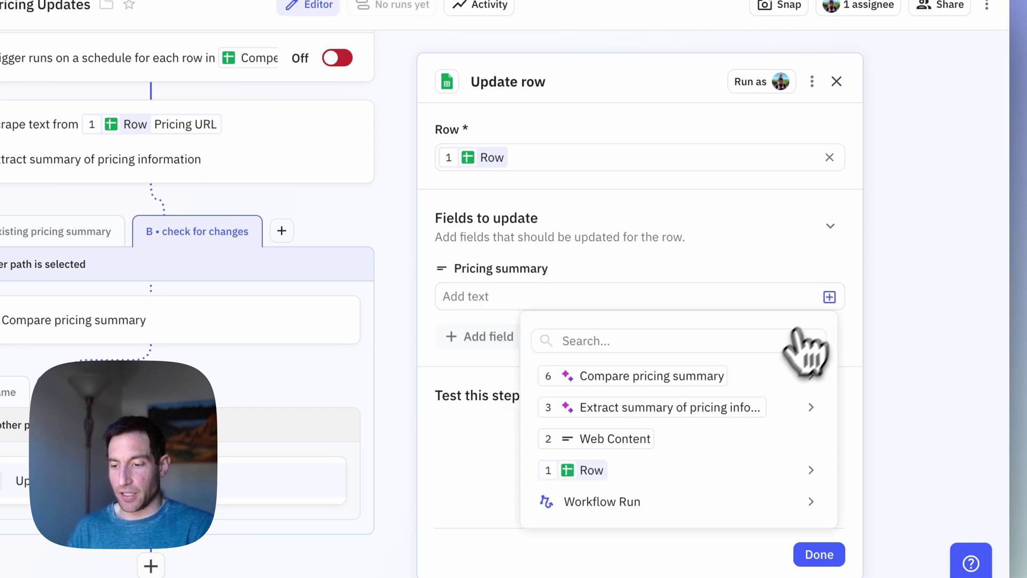
mouse_move(749, 408)
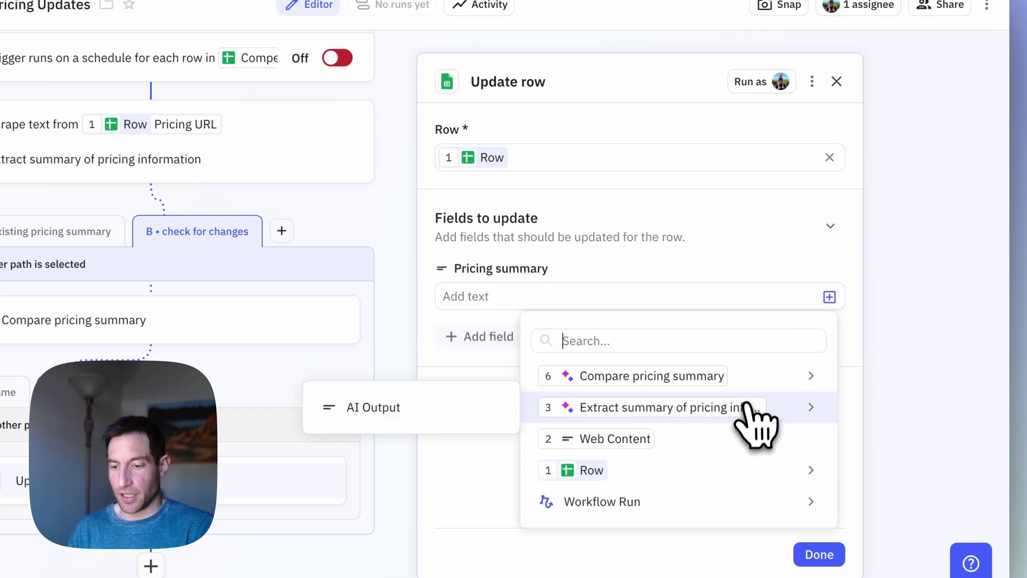
click(456, 407)
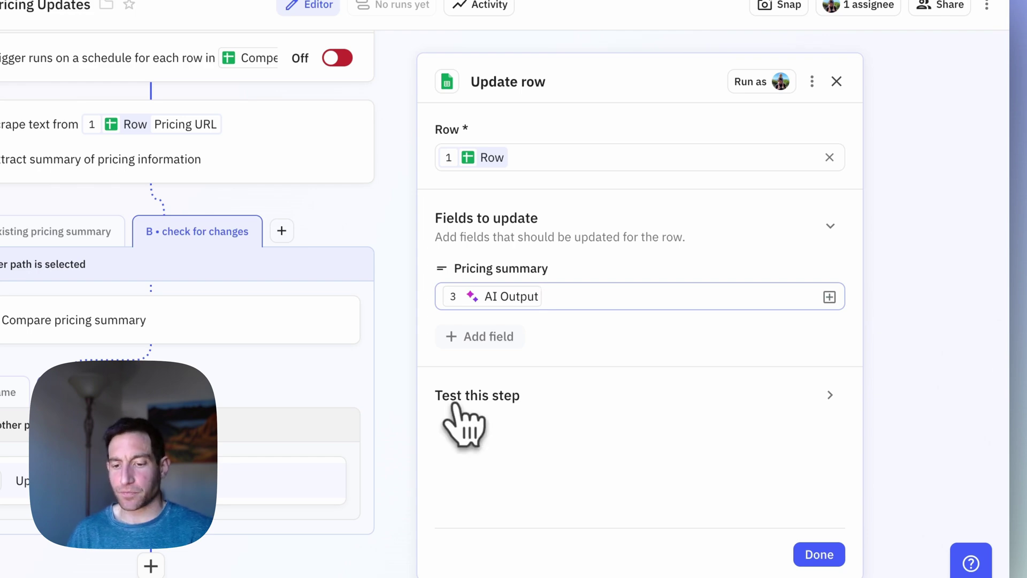
- Add a Slack Send message step posting to the competitors channel
click(150, 512)
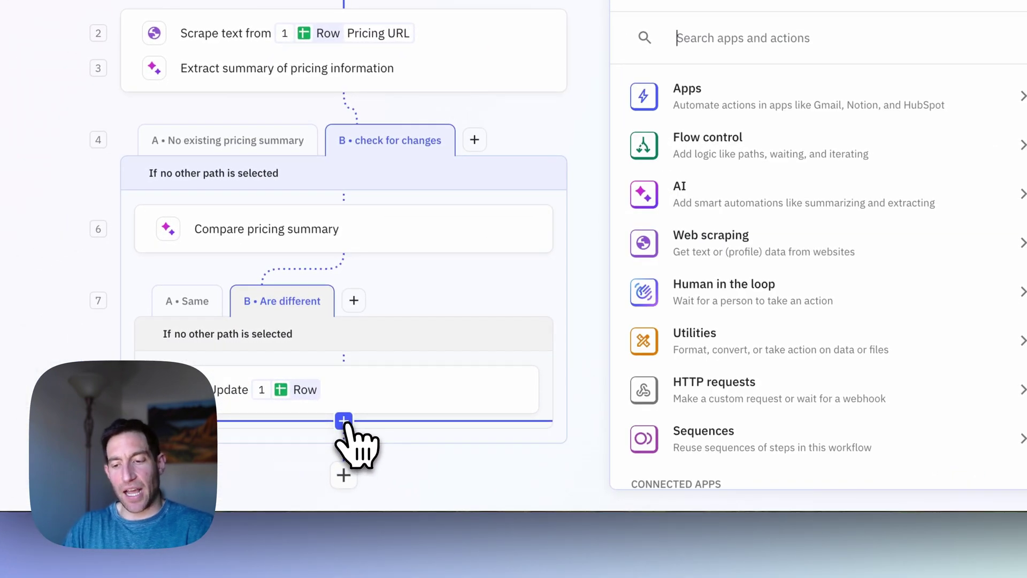
text(send sla)
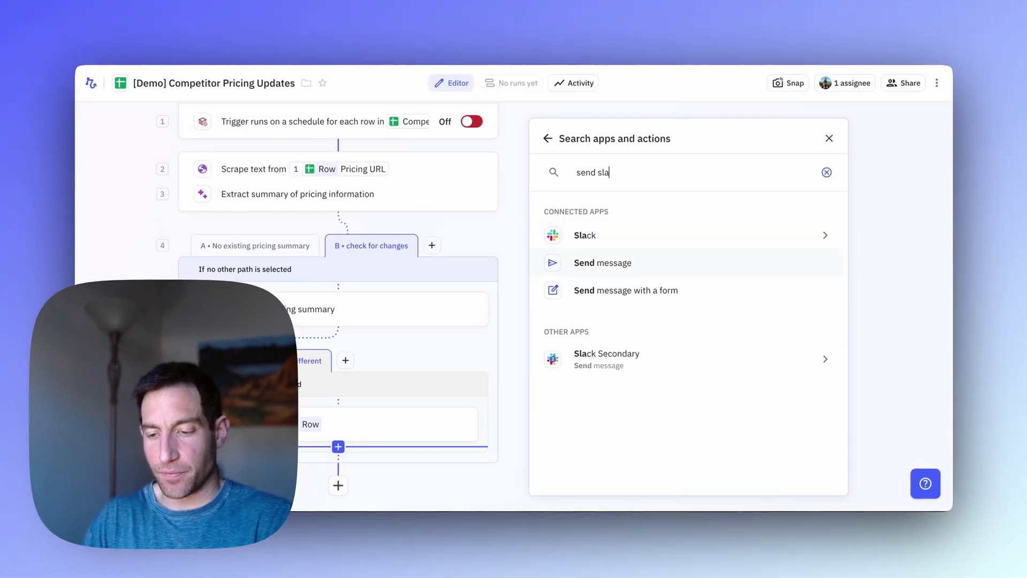
key(Down)
key(Return)
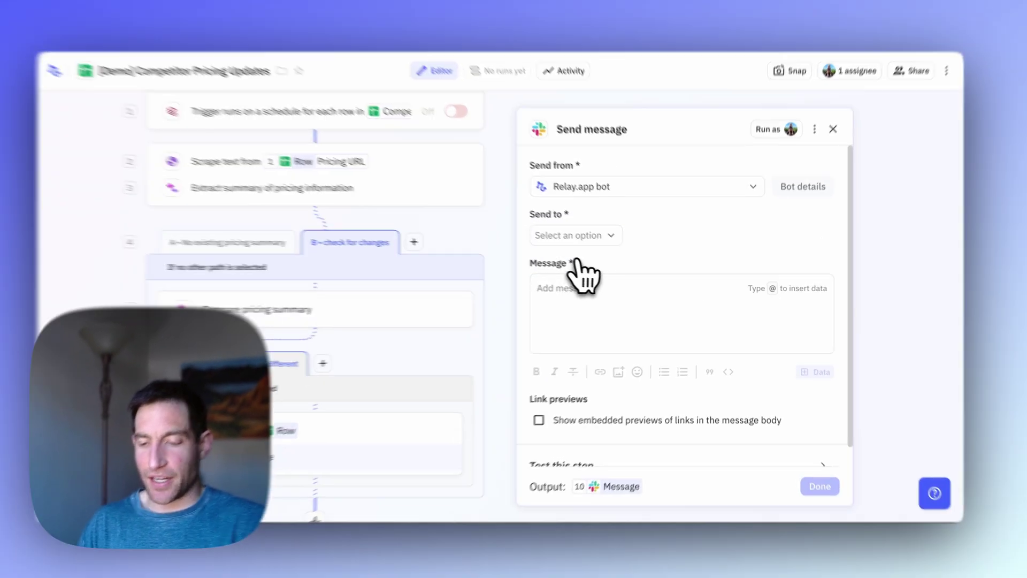
click(572, 236)
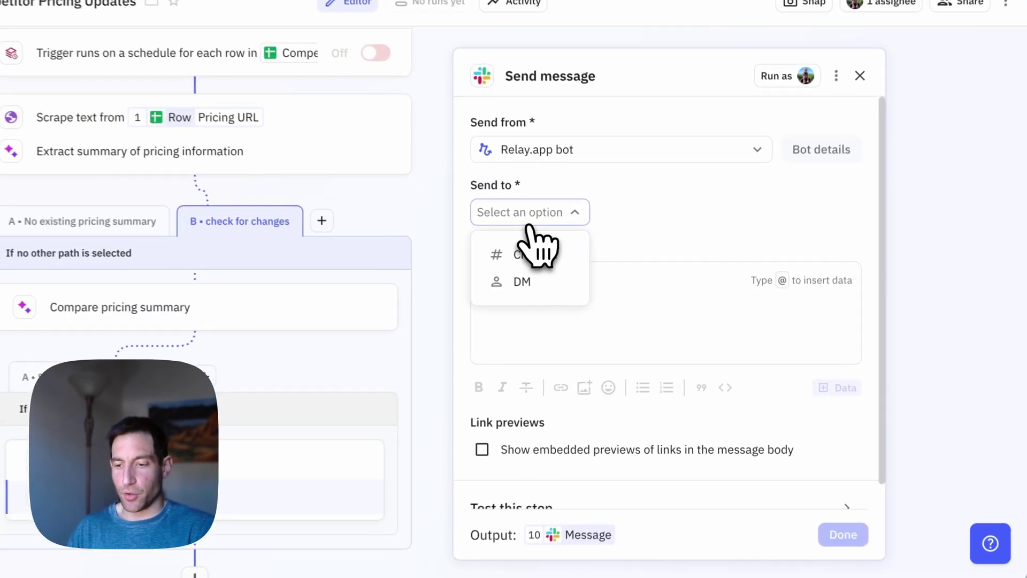
click(581, 266)
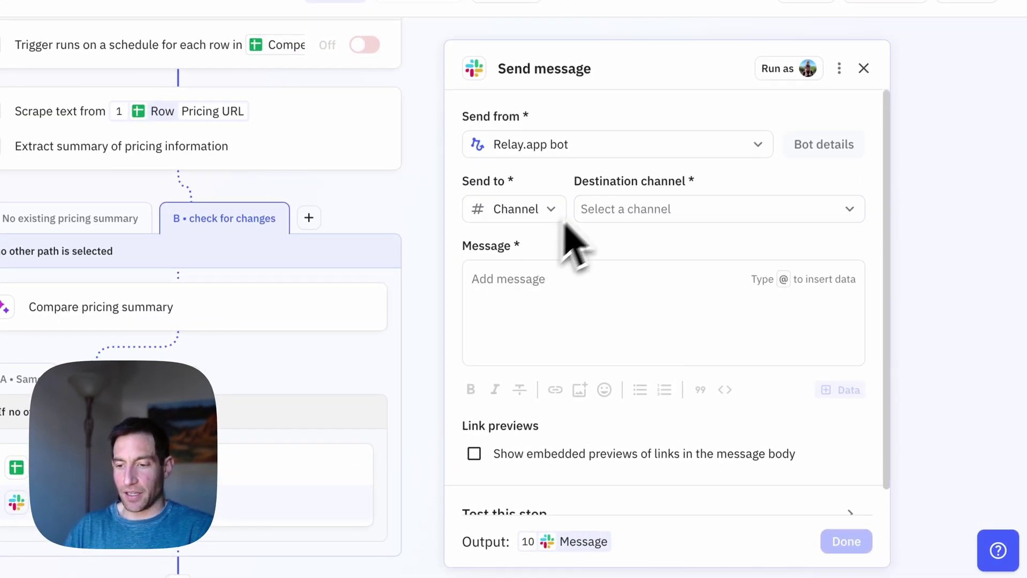
click(603, 209)
text(compe)
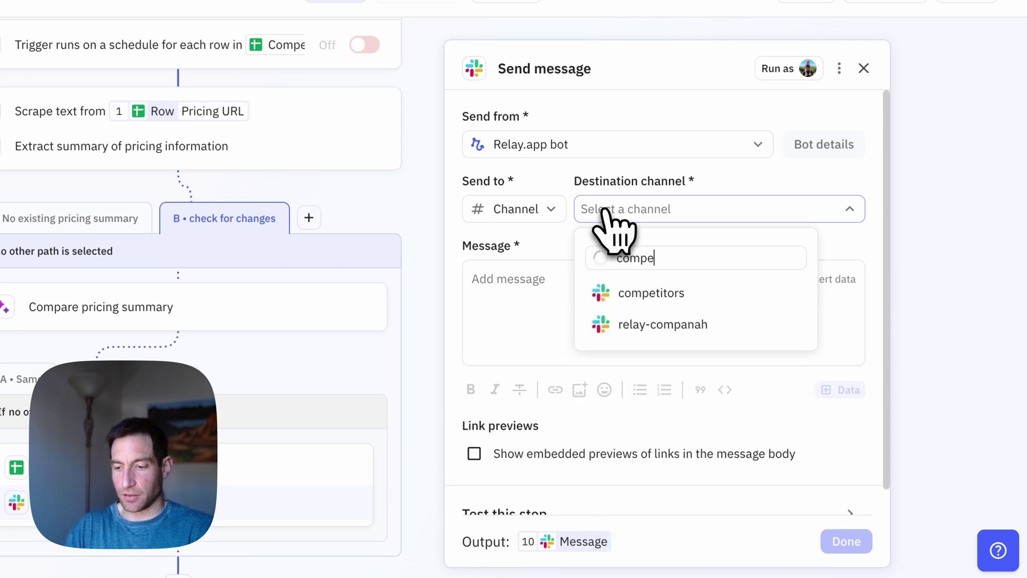
key(Return)
- Write the message: red emoji, 'Pricing update!', the comparison's differences, 'for' and the row's Pricing URL
click(564, 300)
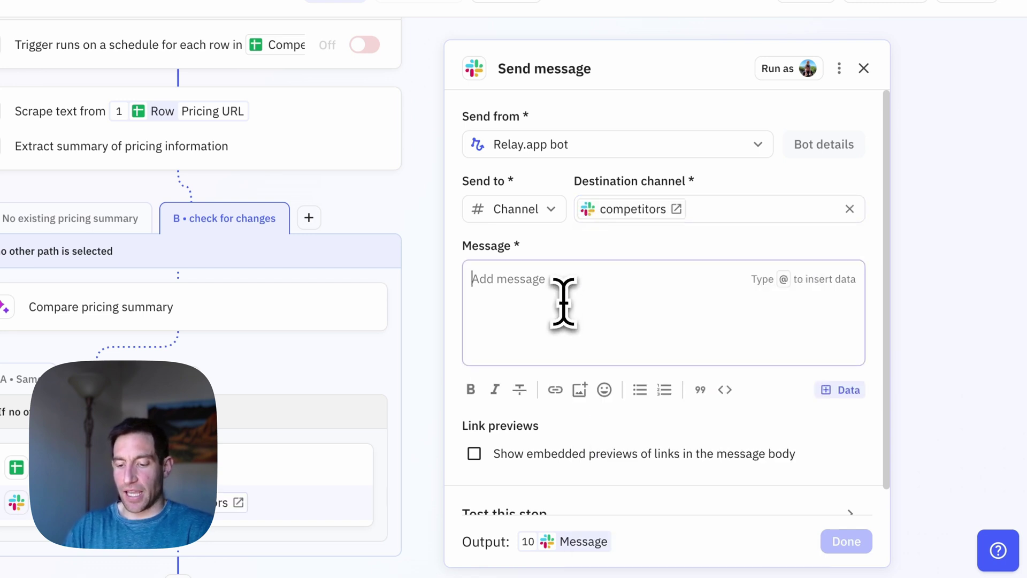
click(604, 390)
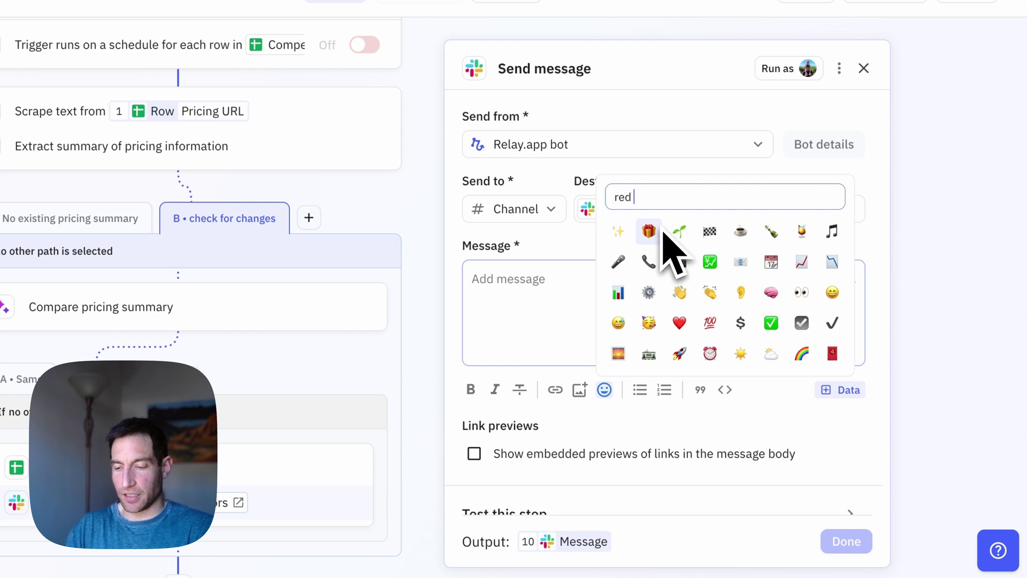
text(red)
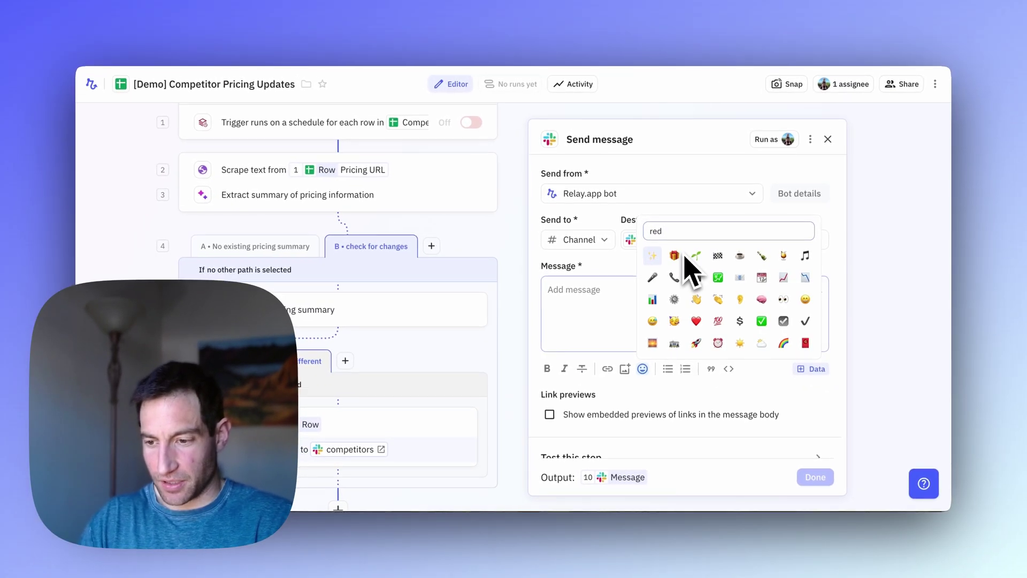
click(805, 342)
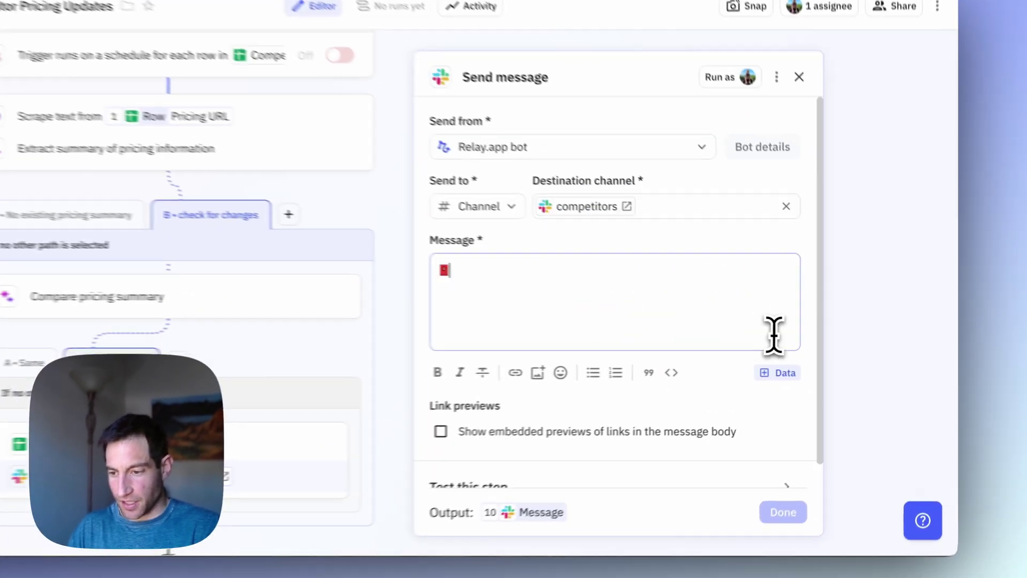
text(Pricing u)
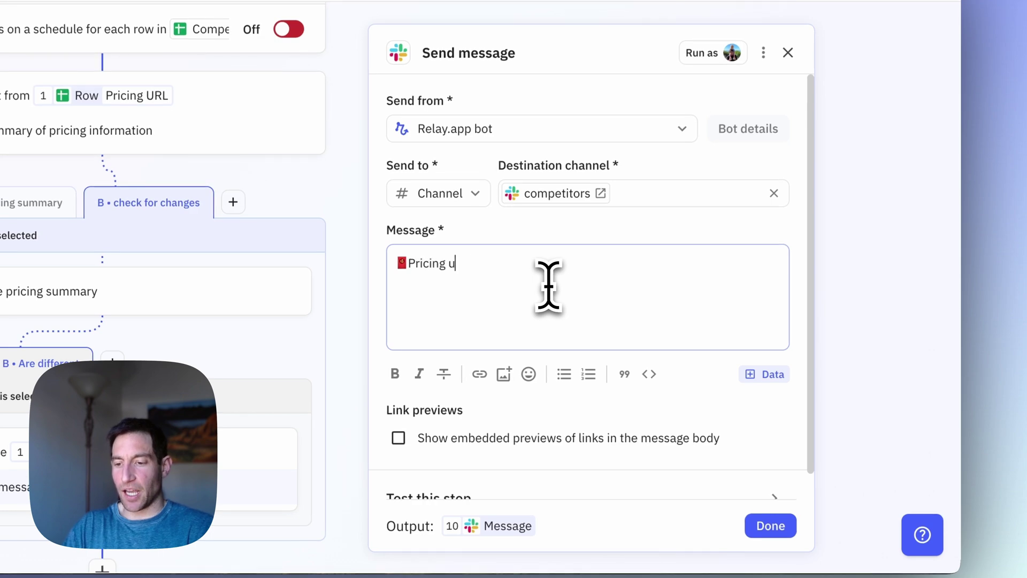
text(dpate)
key(BackSpace)
key(BackSpace)
key(BackSpace)
key(BackSpace)
key(BackSpace)
text(pdate! )
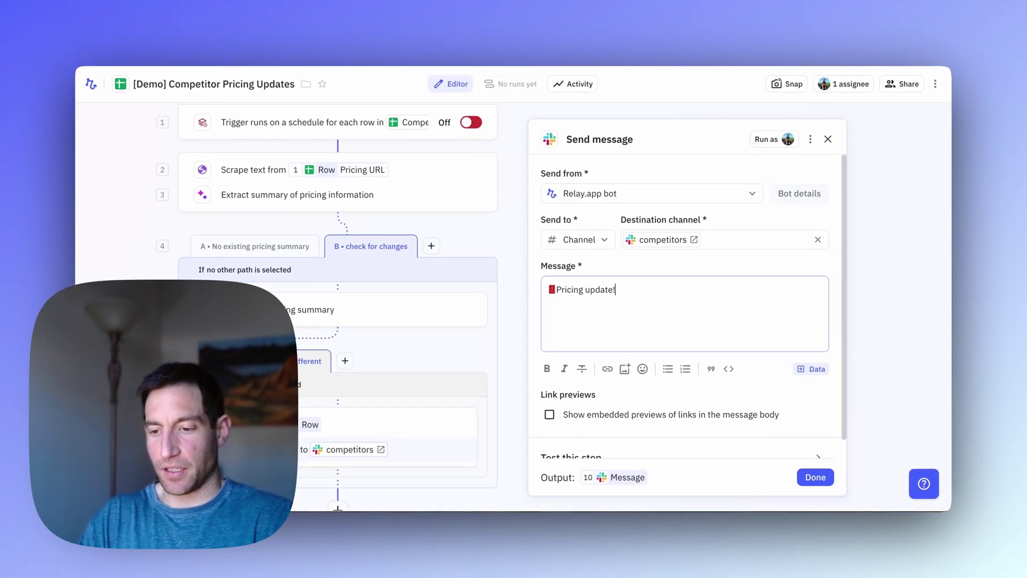
text(@)
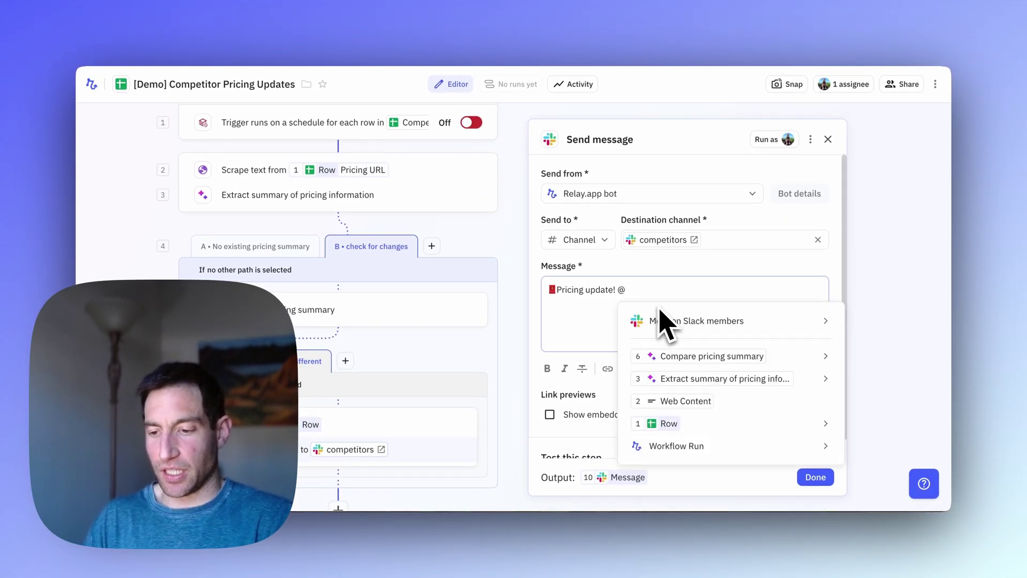
mouse_move(666, 357)
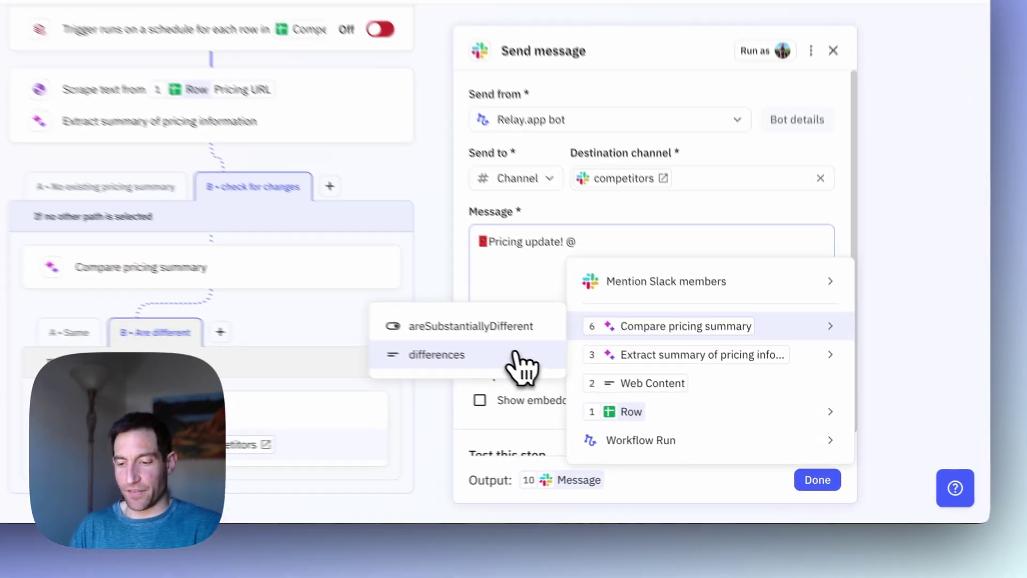
click(514, 354)
text(for)
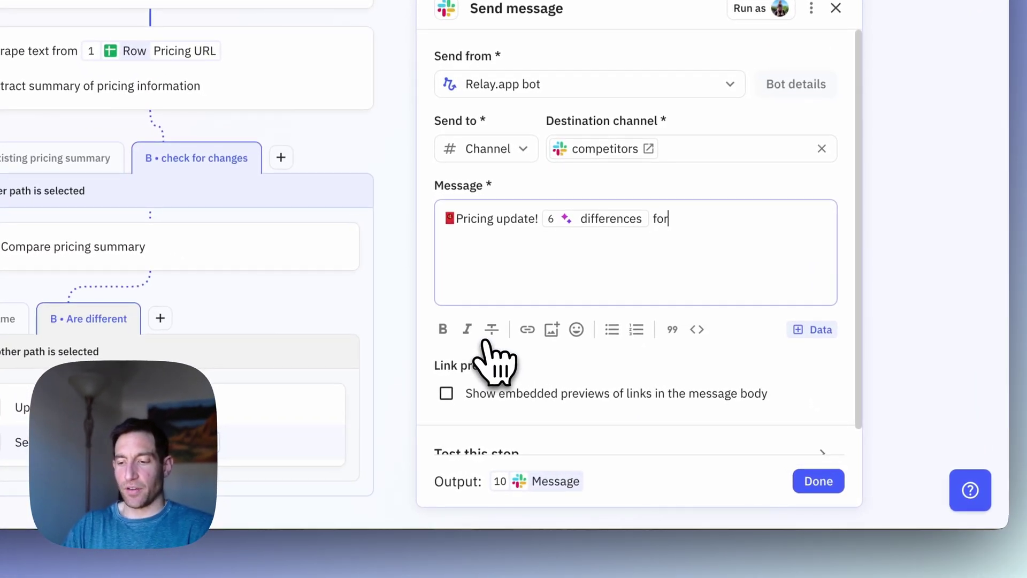
text( @)
mouse_move(720, 409)
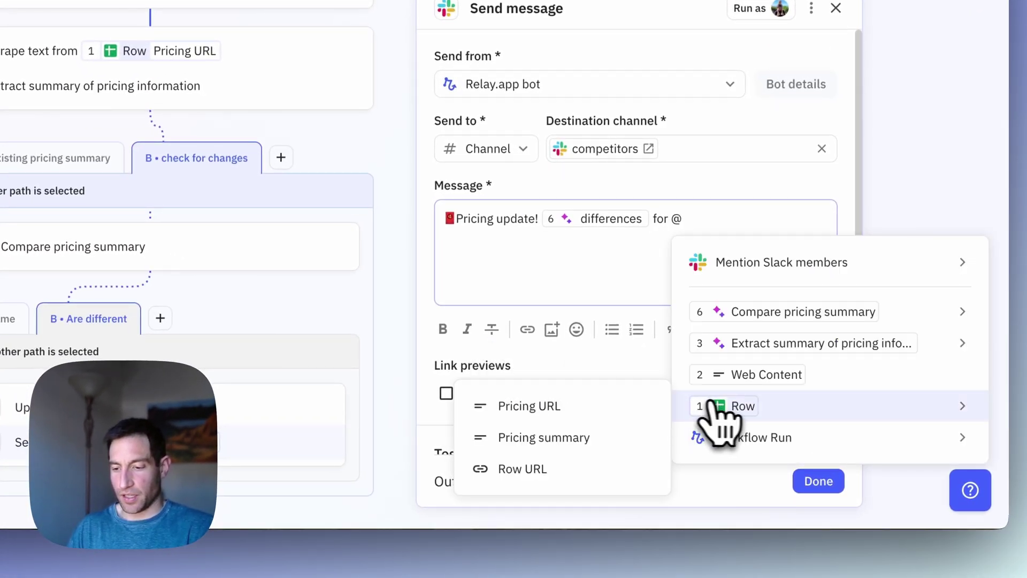
click(615, 405)
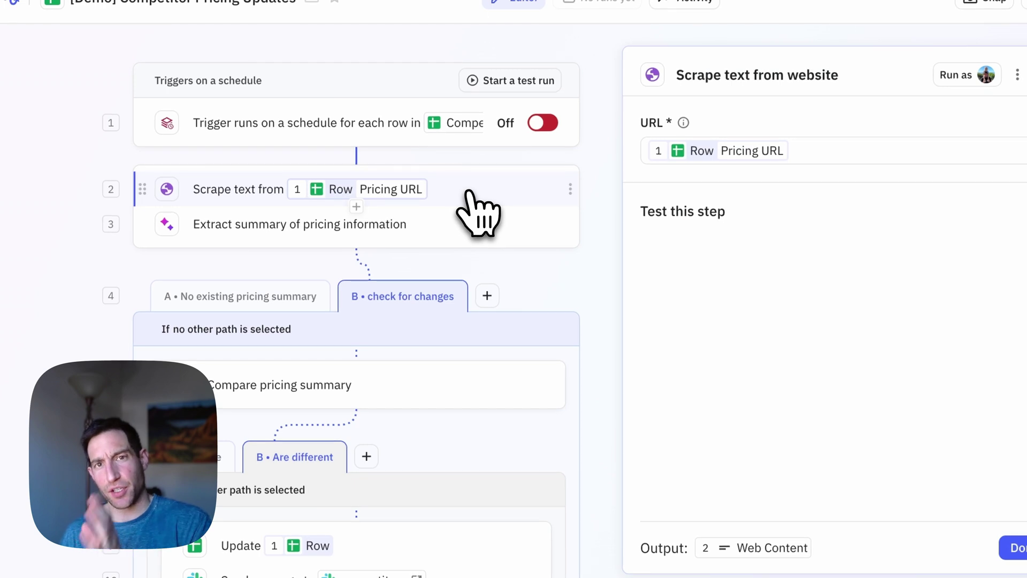
- Review the Extract summary step, paths A and B, Compare pricing summary and the Are different rules
click(392, 225)
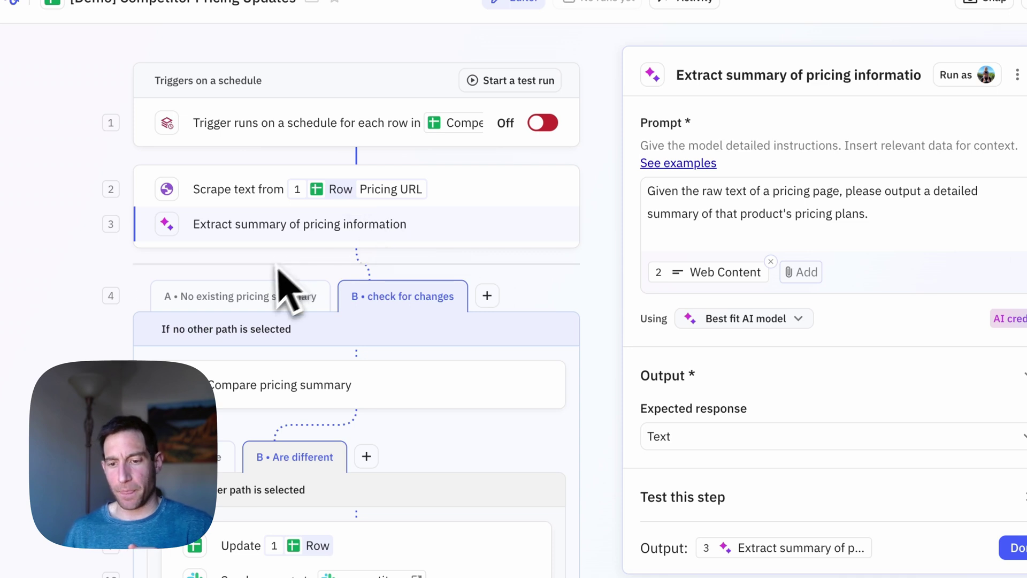
click(261, 298)
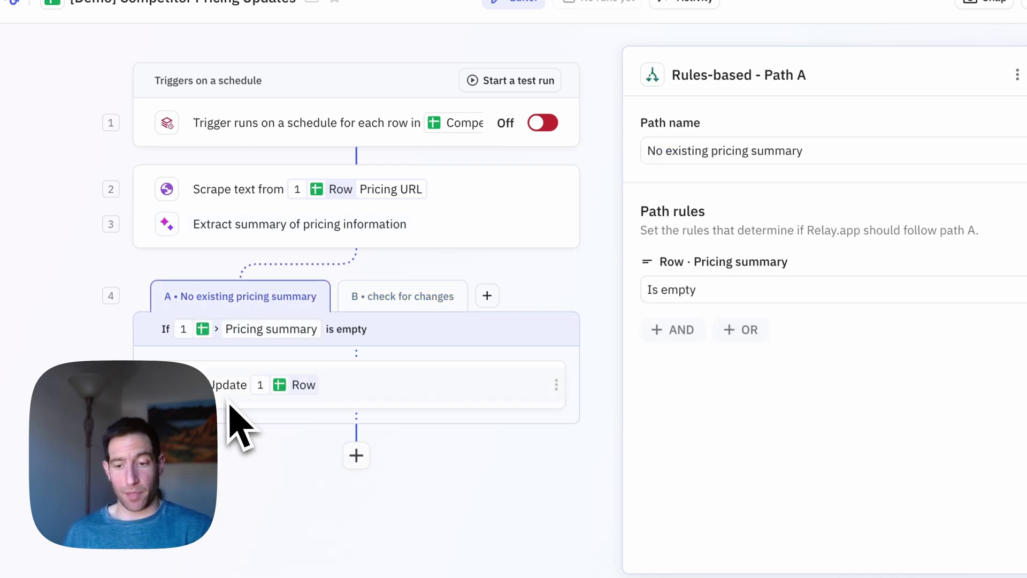
click(398, 297)
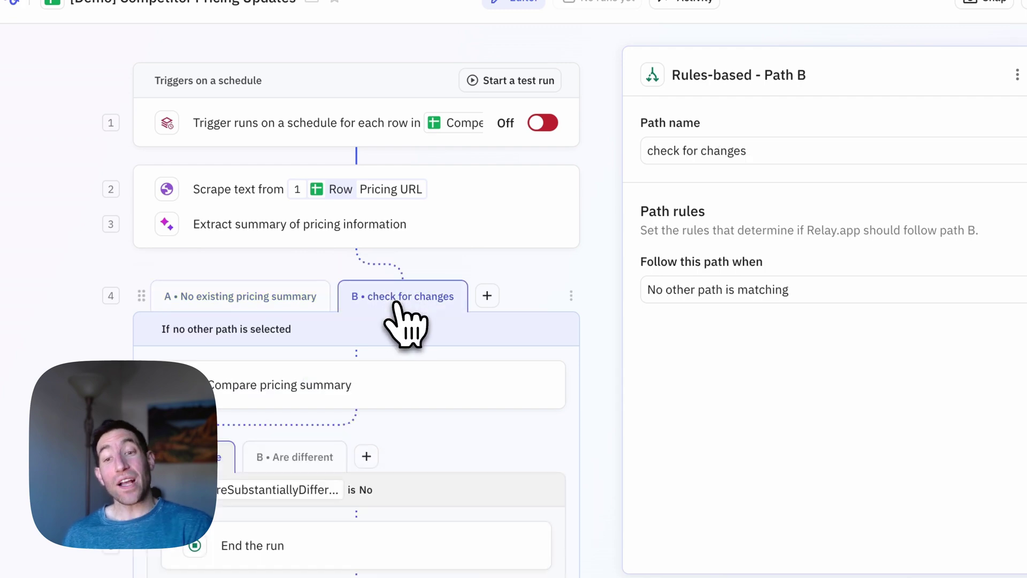
scroll(396, 310, down, 2)
click(336, 319)
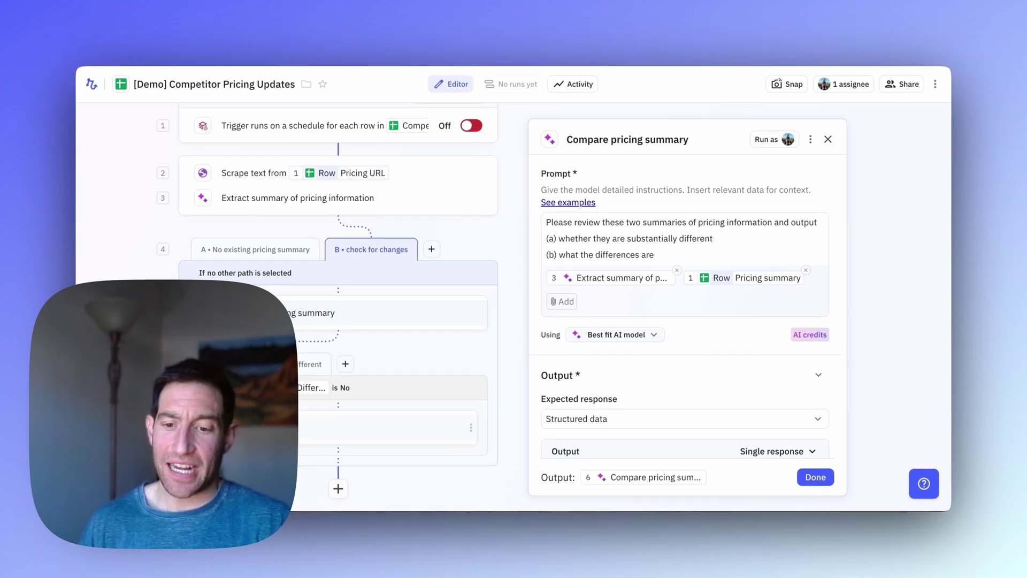
click(306, 365)
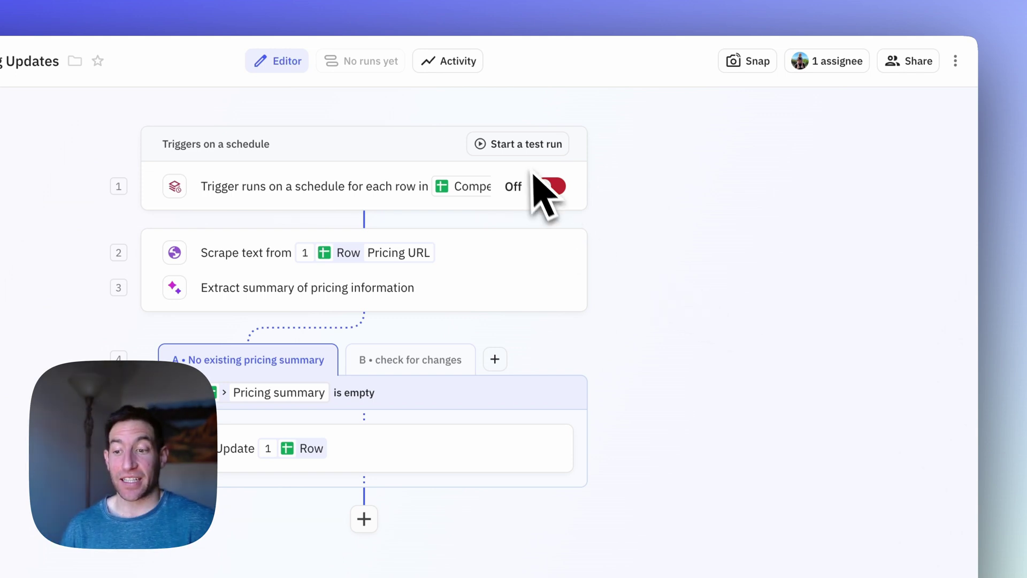
- Create and start a test run using the gumloop.com pricing row (Row 4) as the example
click(518, 144)
click(492, 217)
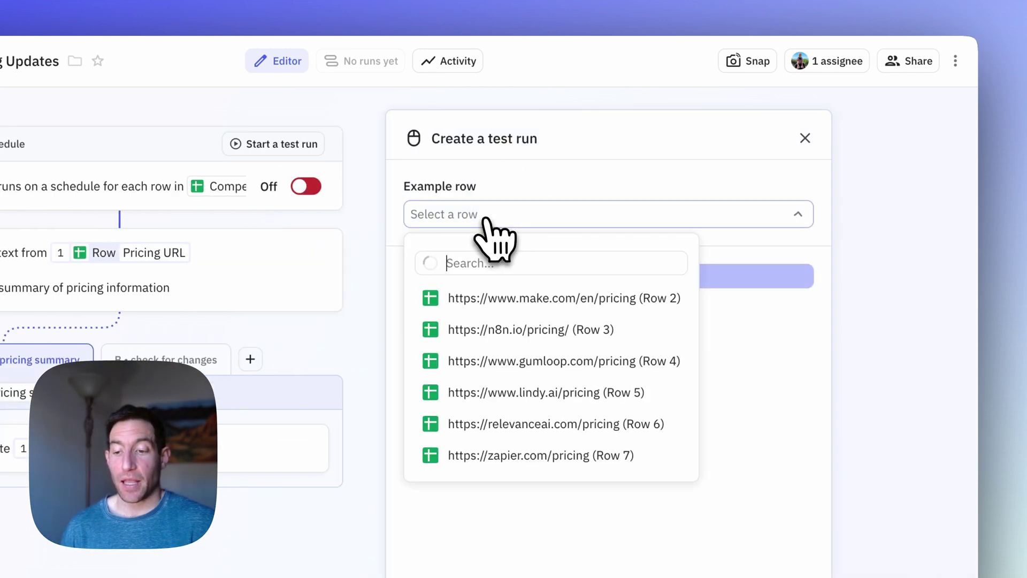
click(487, 360)
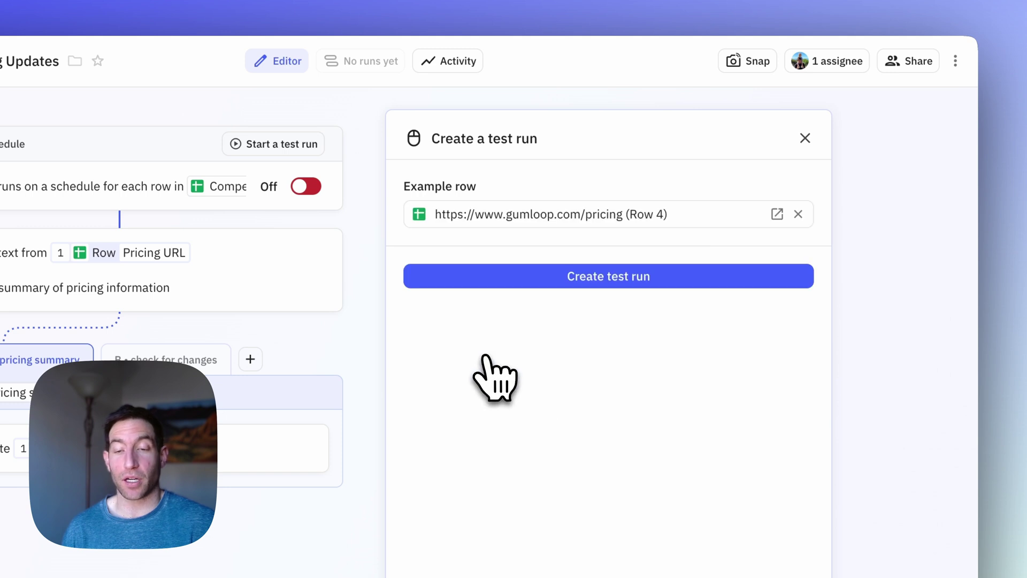
click(570, 282)
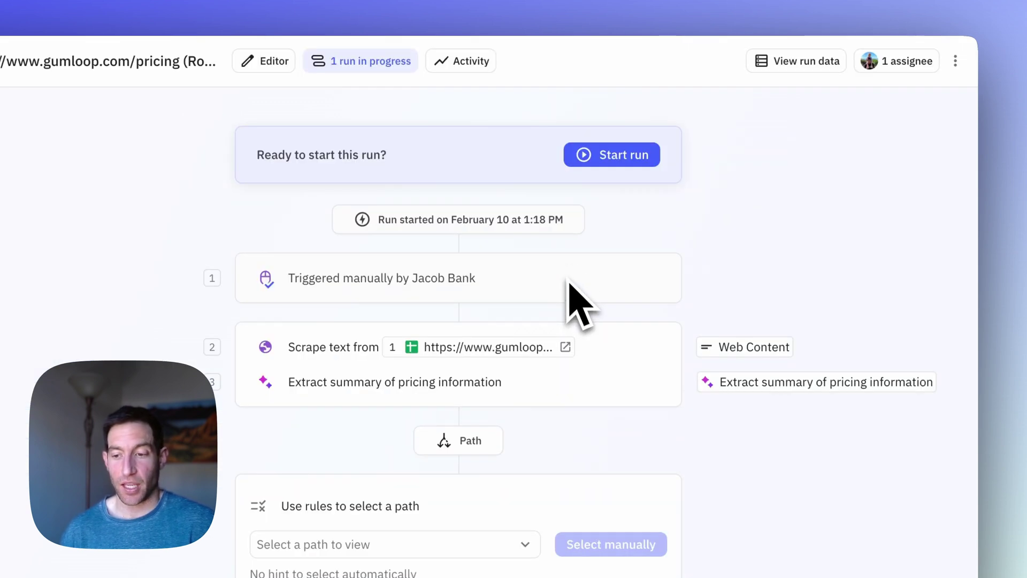
click(594, 162)
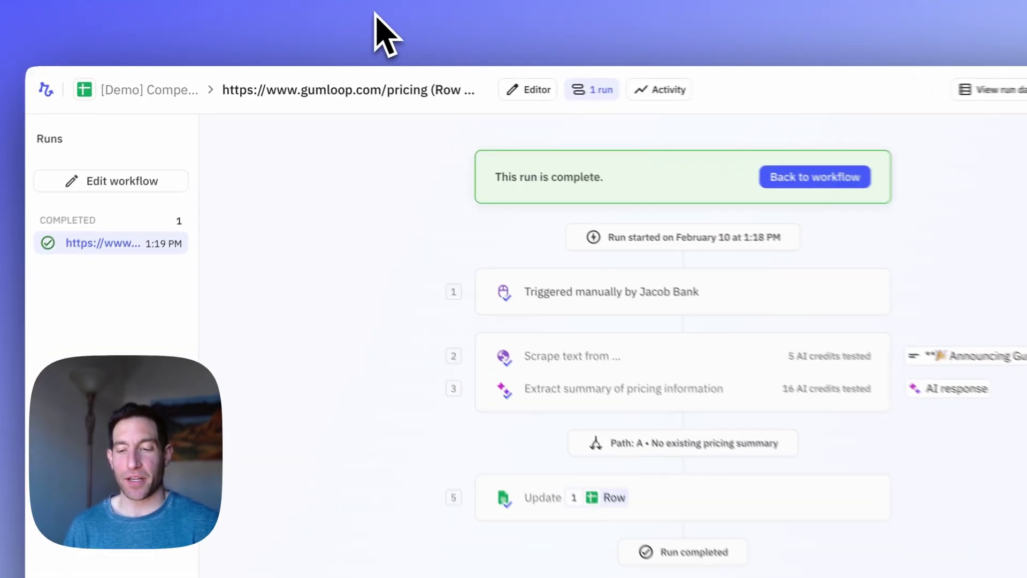
- Check cell B4 in the Competitor Pricing sheet for Gumloop's written pricing summary
click(390, 32)
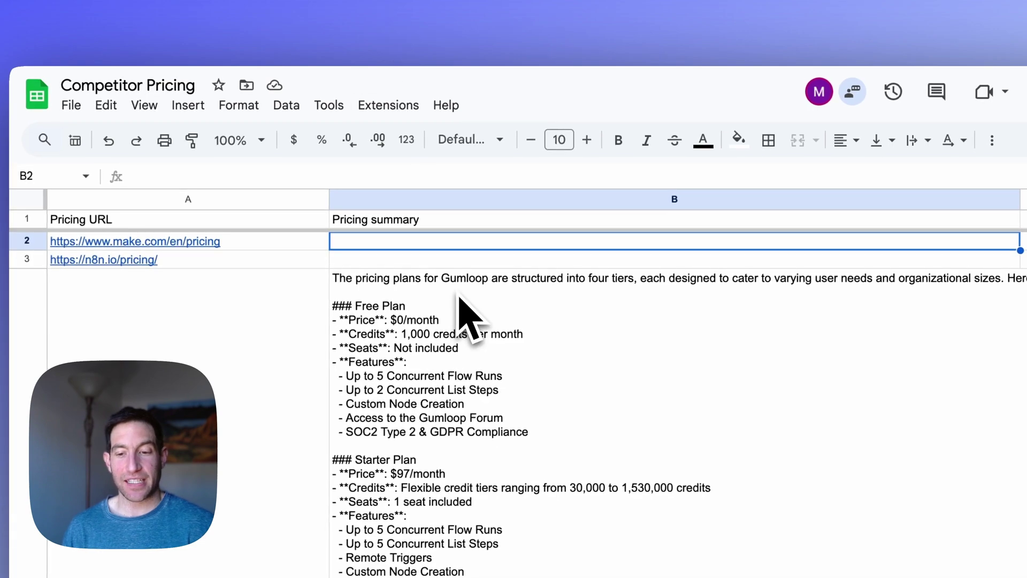
scroll(459, 296, down, 1)
scroll(459, 297, up, 1)
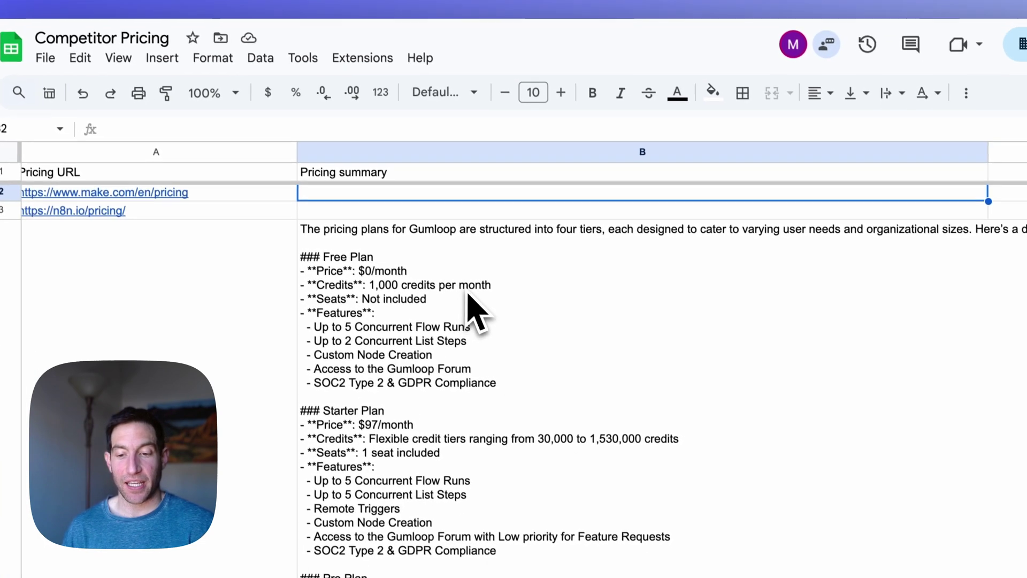
click(467, 294)
scroll(468, 294, down, 3)
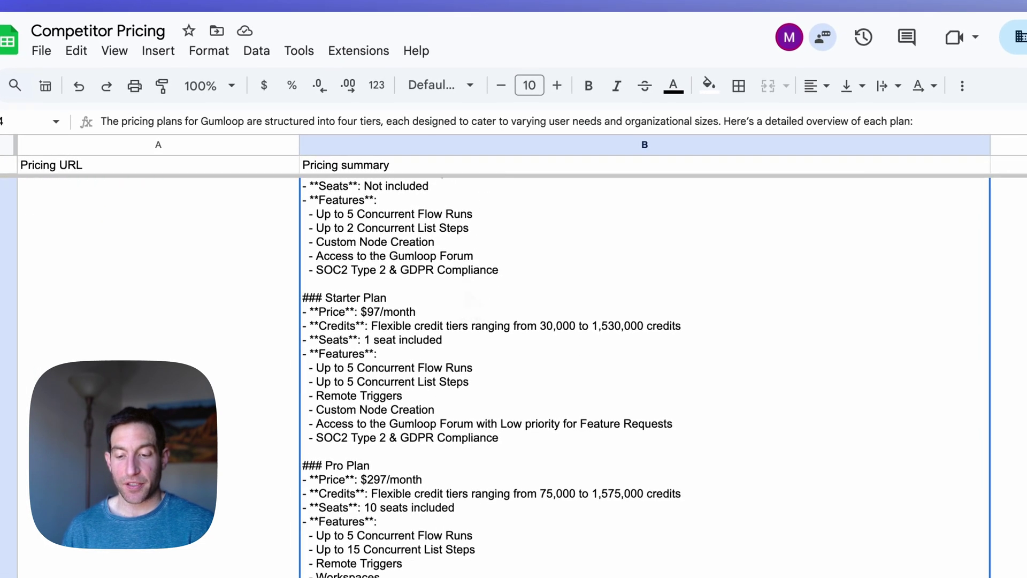
scroll(469, 298, down, 10)
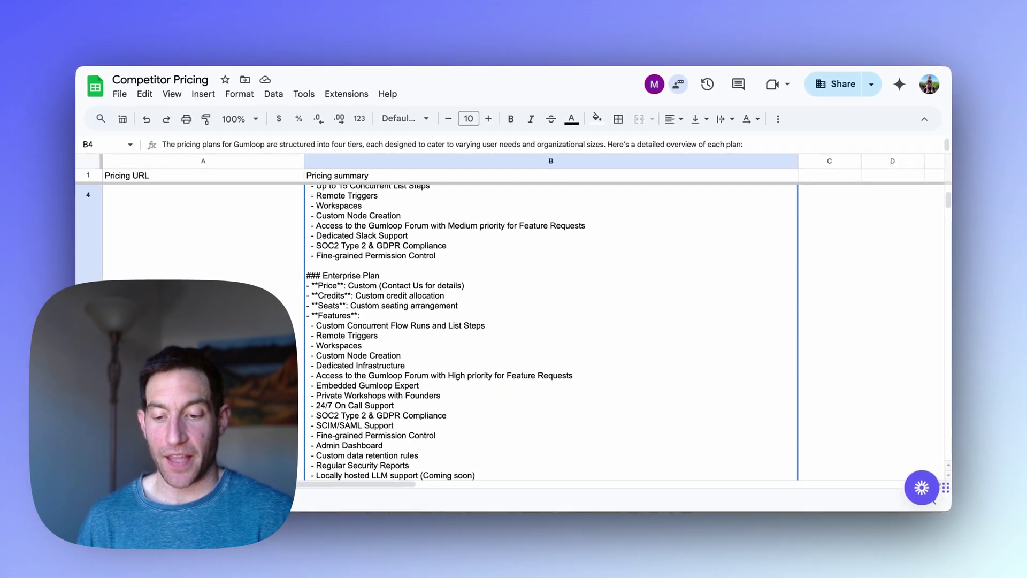
scroll(469, 298, down, 2)
scroll(469, 298, up, 5)
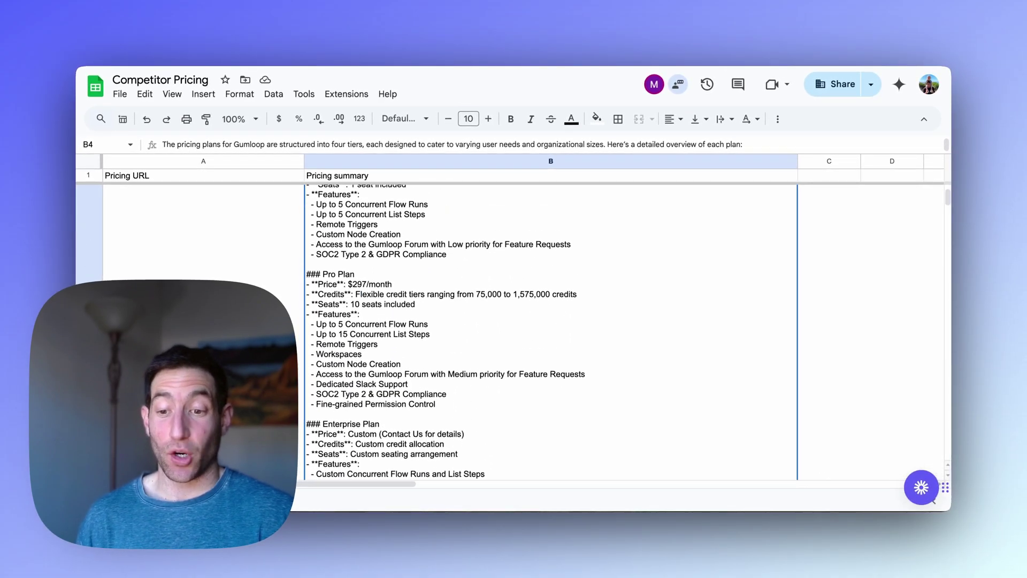
scroll(423, 264, up, 5)
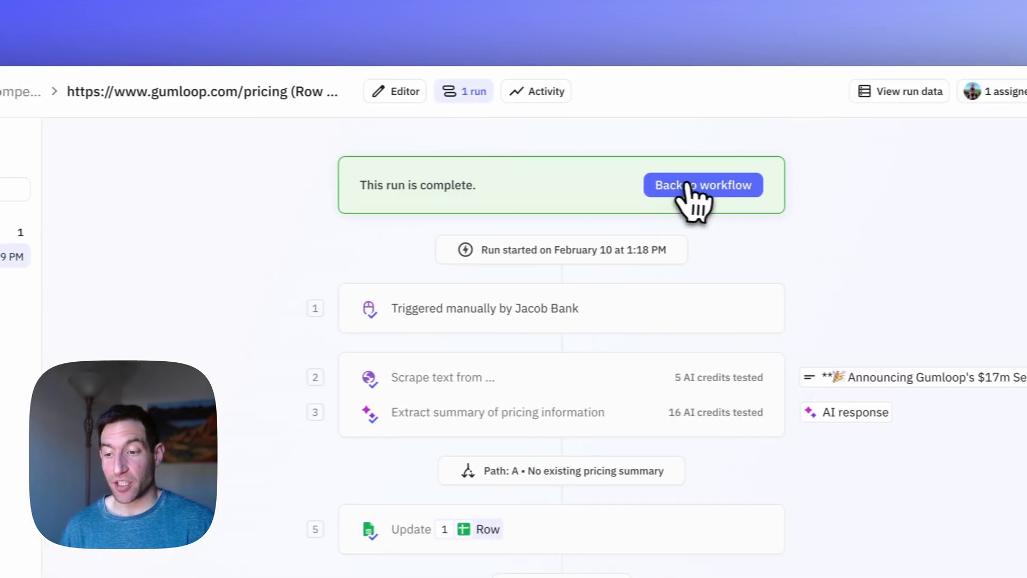
- Return from the finished test run to the workflow editor
click(687, 186)
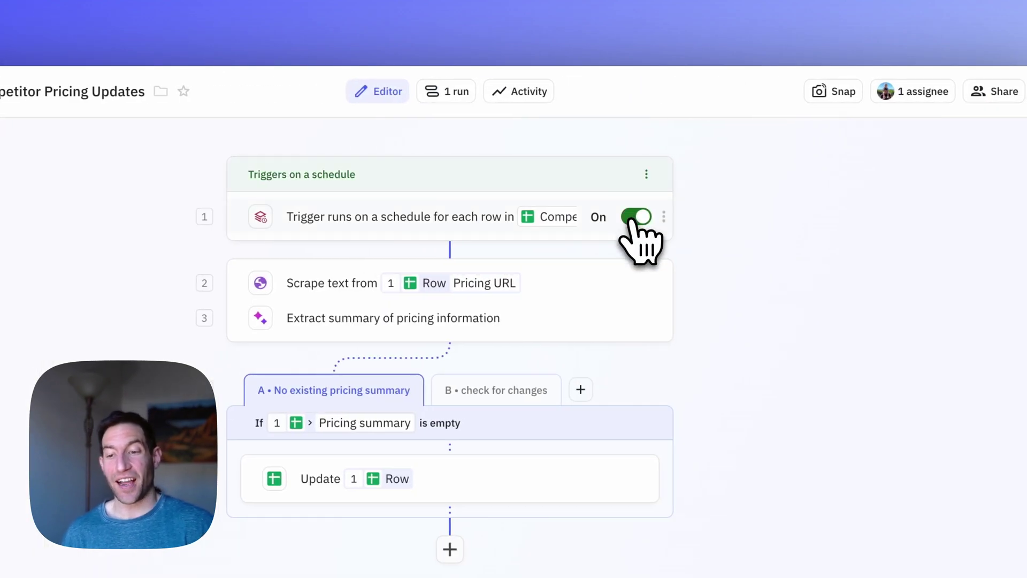